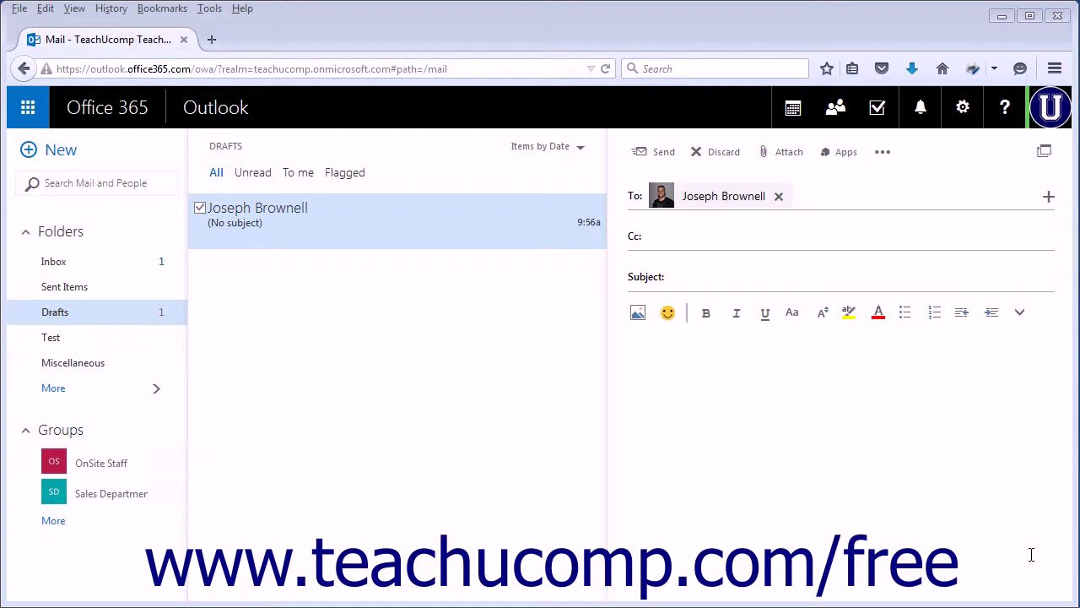
Step: Set the draft's subject to "Test Email" and insert a smiling face emoji from People and faces into the message body
{"action": "left_click", "coordinate": [692, 279]}
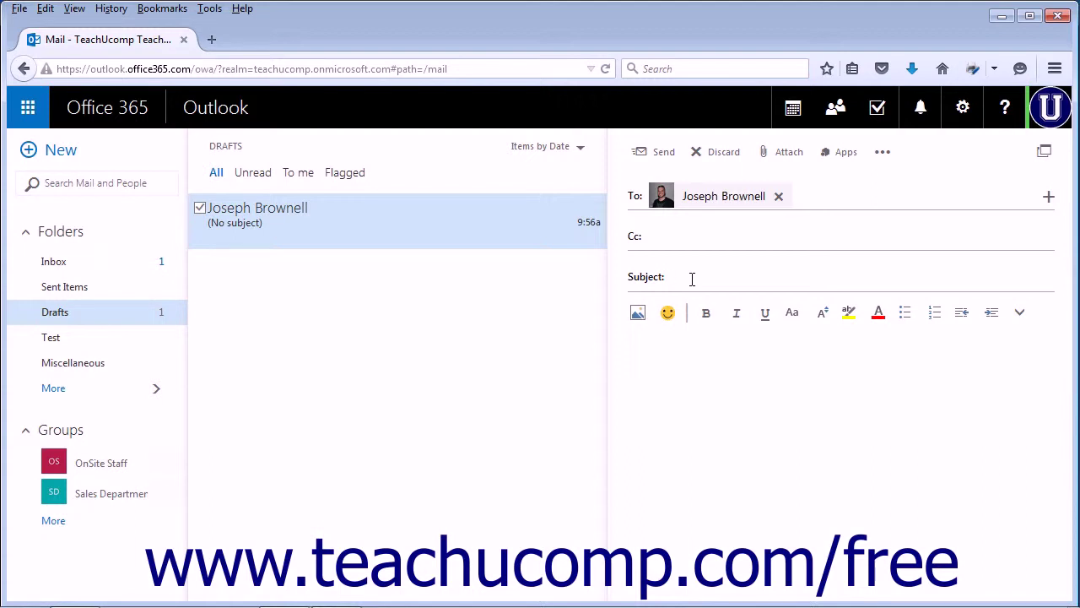
{"action": "type", "text": "est Email"}
{"action": "left_click", "coordinate": [667, 317]}
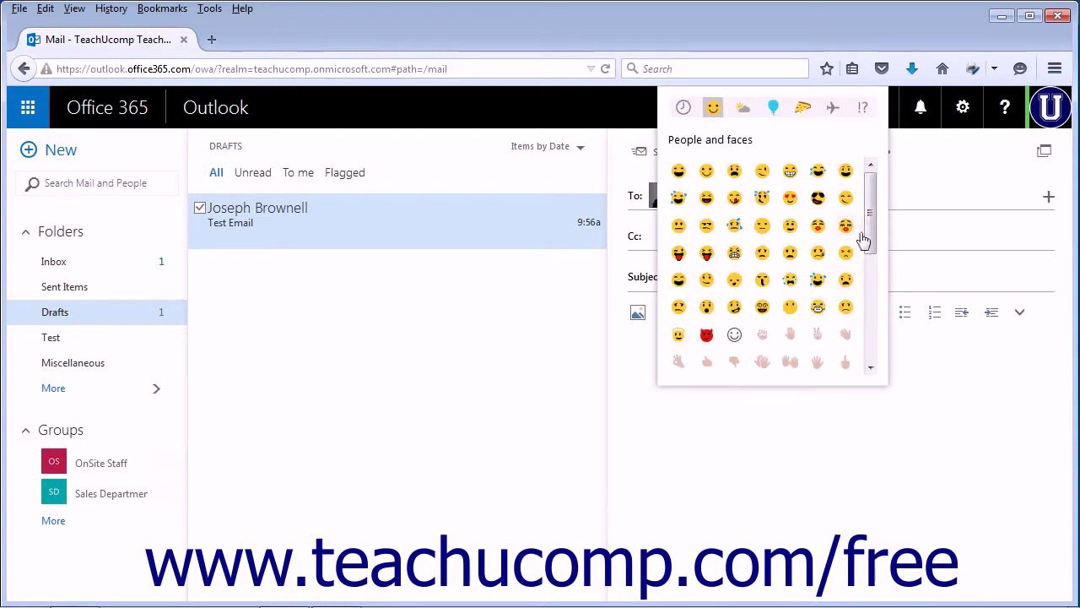
{"action": "left_click", "coordinate": [803, 110]}
{"action": "mouse_move", "coordinate": [876, 194]}
{"action": "left_mouse_down"}
{"action": "mouse_move", "coordinate": [874, 331]}
{"action": "mouse_move", "coordinate": [871, 179]}
{"action": "left_mouse_up"}
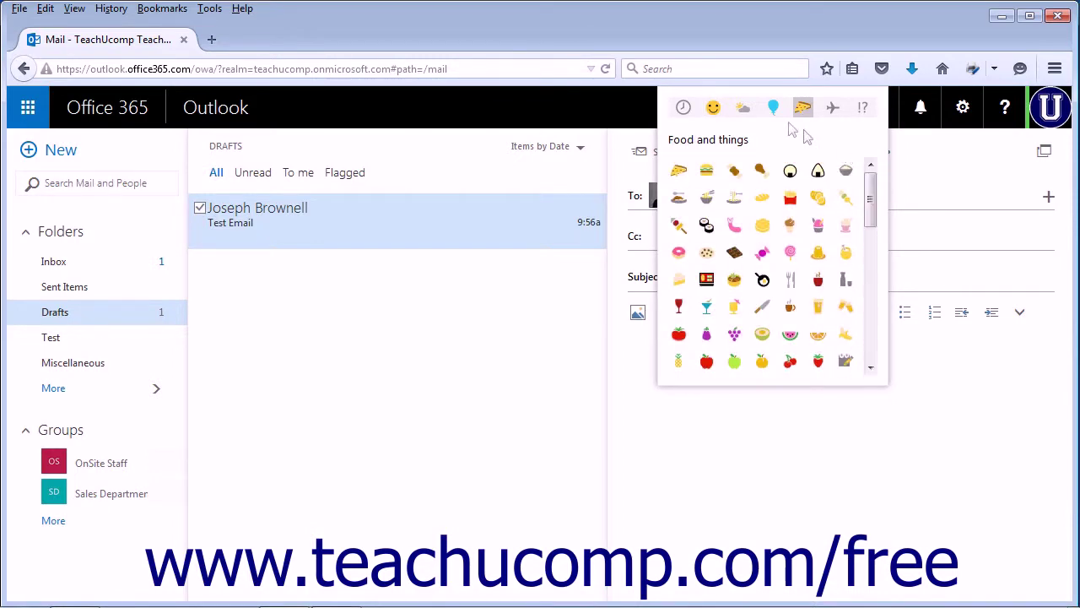
{"action": "left_click", "coordinate": [714, 111]}
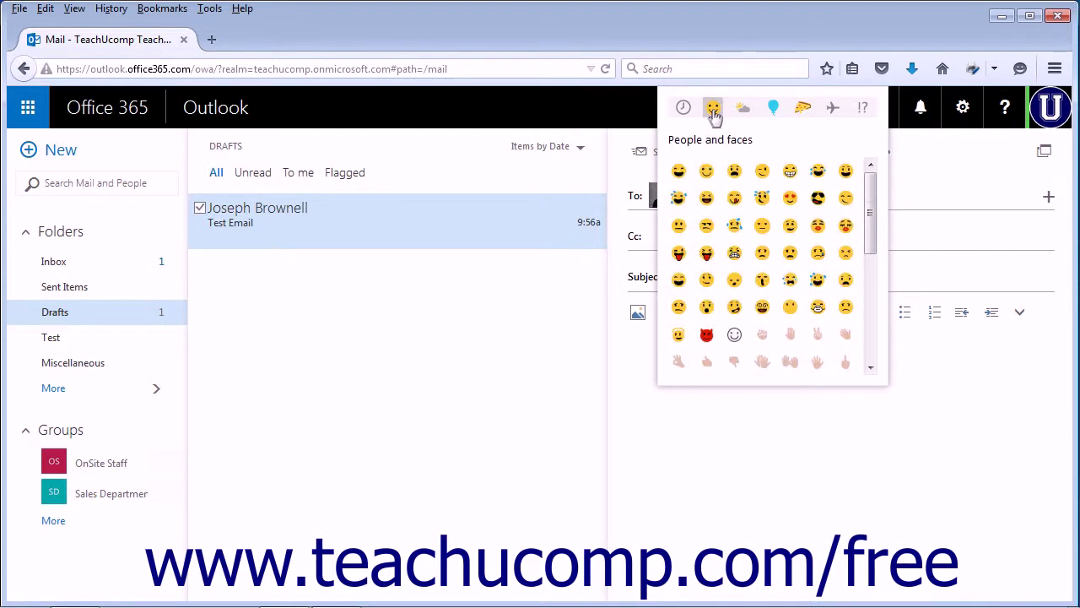
{"action": "left_click", "coordinate": [793, 233]}
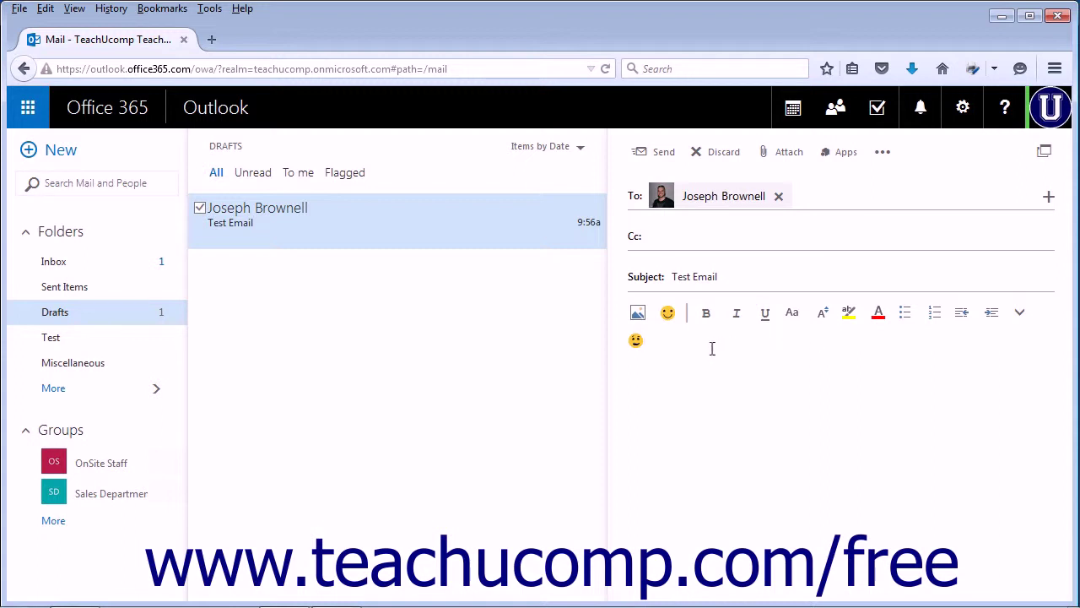
Step: Add the text "Test email message line 1." on a new line below the emoji
{"action": "type", "text": "este"}
{"action": "key", "text": "BackSpace"}
{"action": "type", "text": "email message line 1."}
Step: Format the whole line "Test email message line 1." as bold, italic and underlined
{"action": "triple_click", "coordinate": [778, 356]}
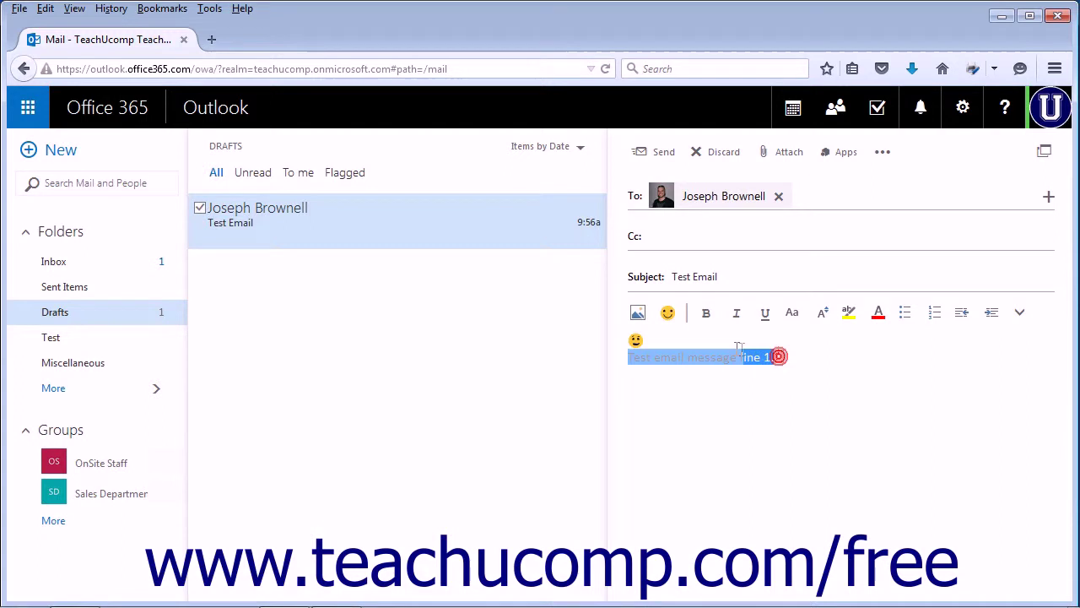
{"action": "left_click", "coordinate": [707, 316]}
{"action": "left_click", "coordinate": [737, 315]}
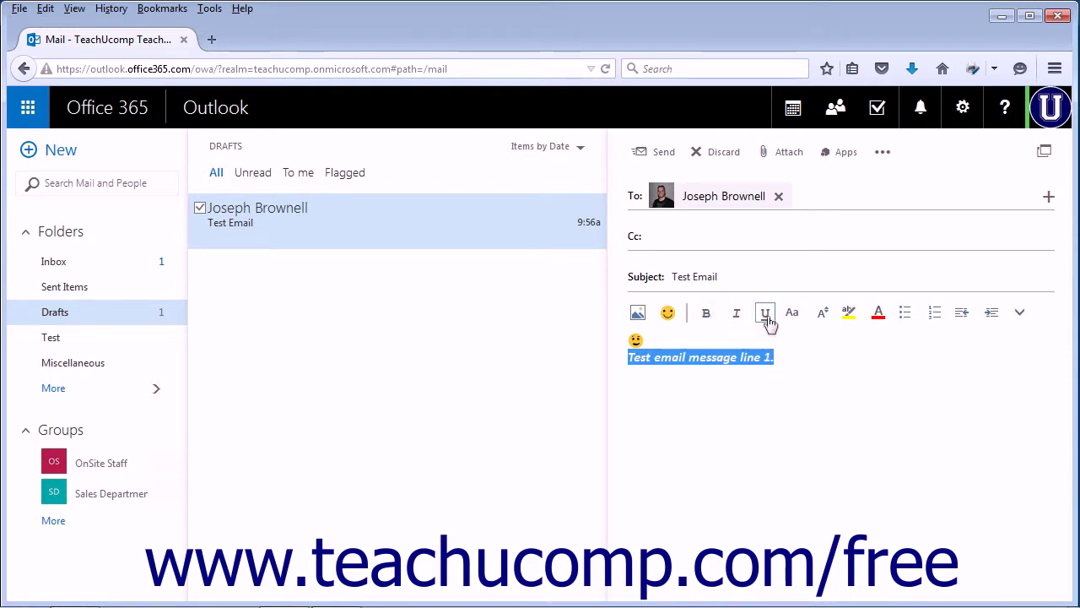
{"action": "left_click", "coordinate": [766, 318]}
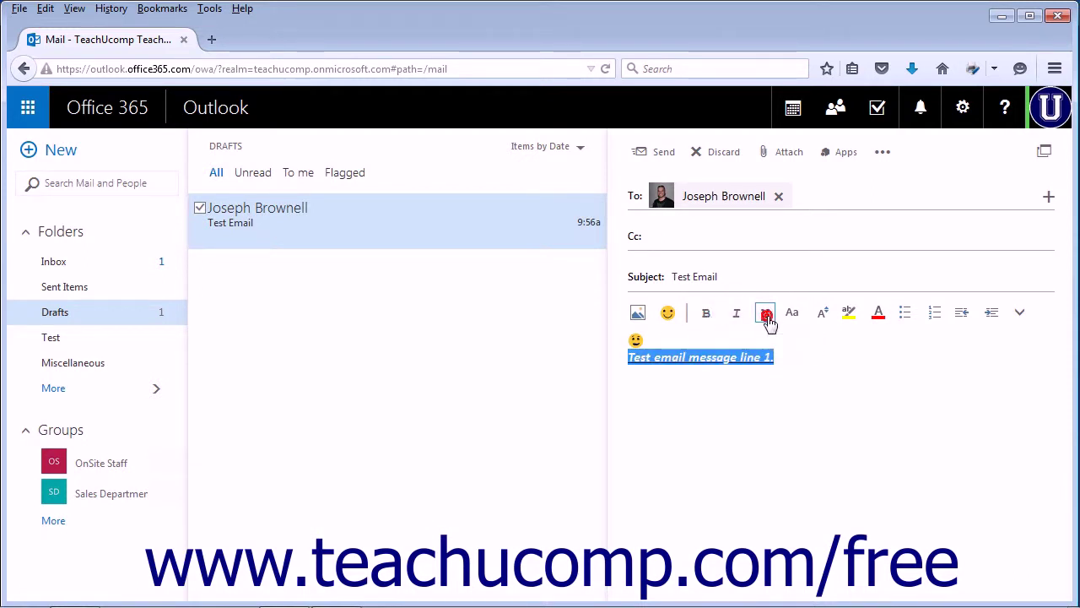
{"action": "left_click", "coordinate": [767, 379]}
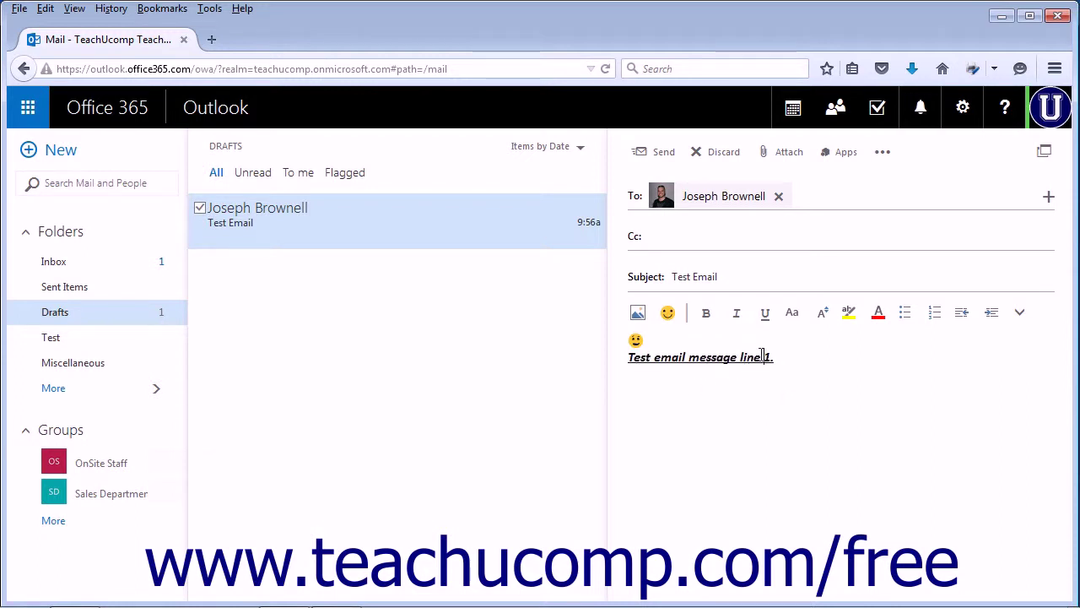
Step: Remove the bold formatting from the word "email" in the first text line
{"action": "left_click_drag", "start_coordinate": [652, 357], "coordinate": [688, 360]}
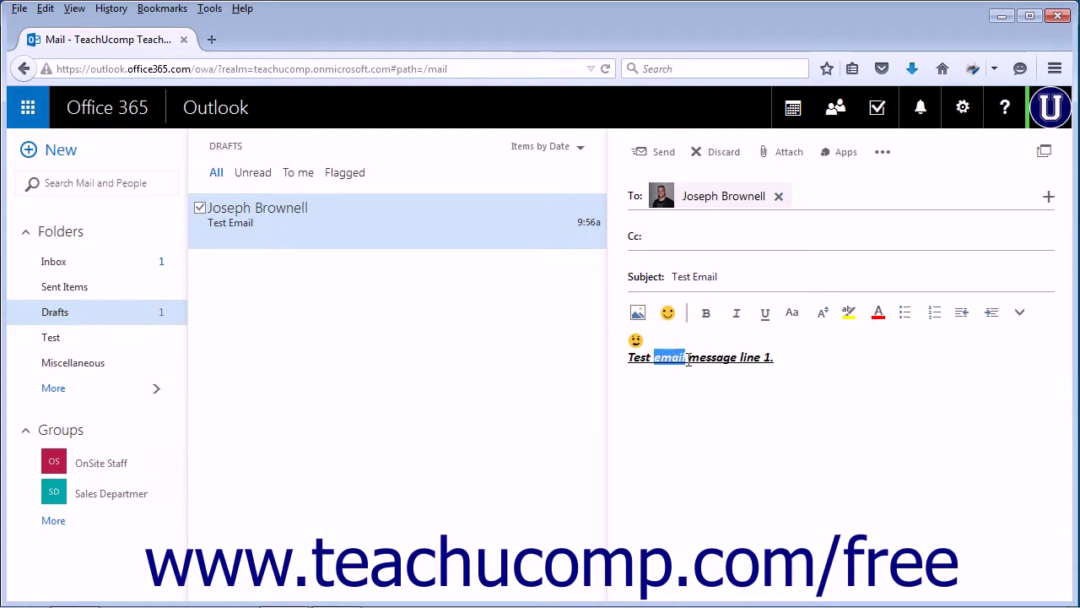
{"action": "left_click", "coordinate": [707, 314]}
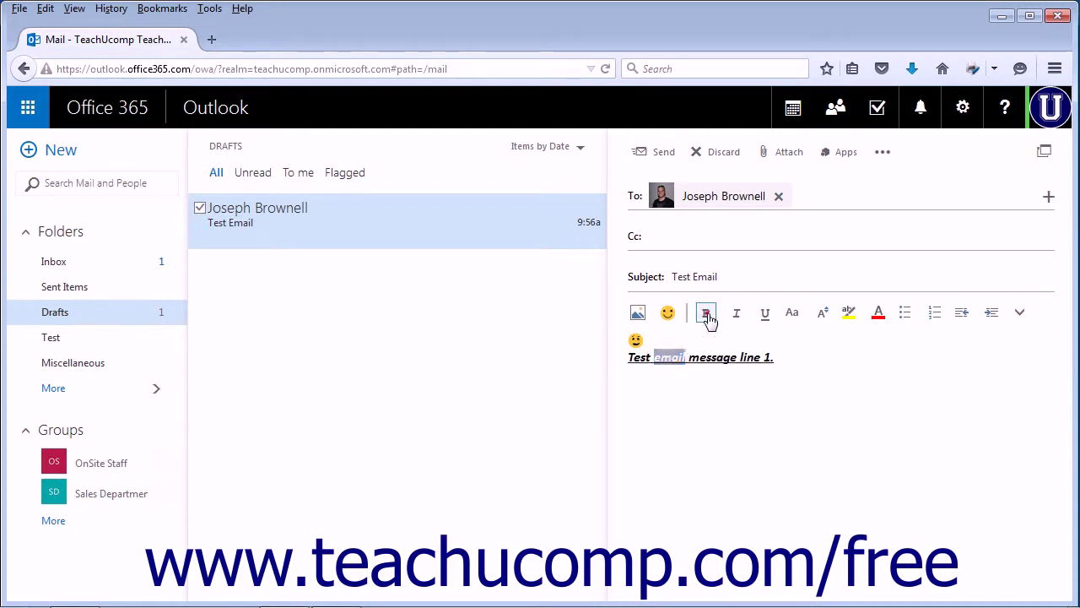
{"action": "left_click", "coordinate": [712, 384]}
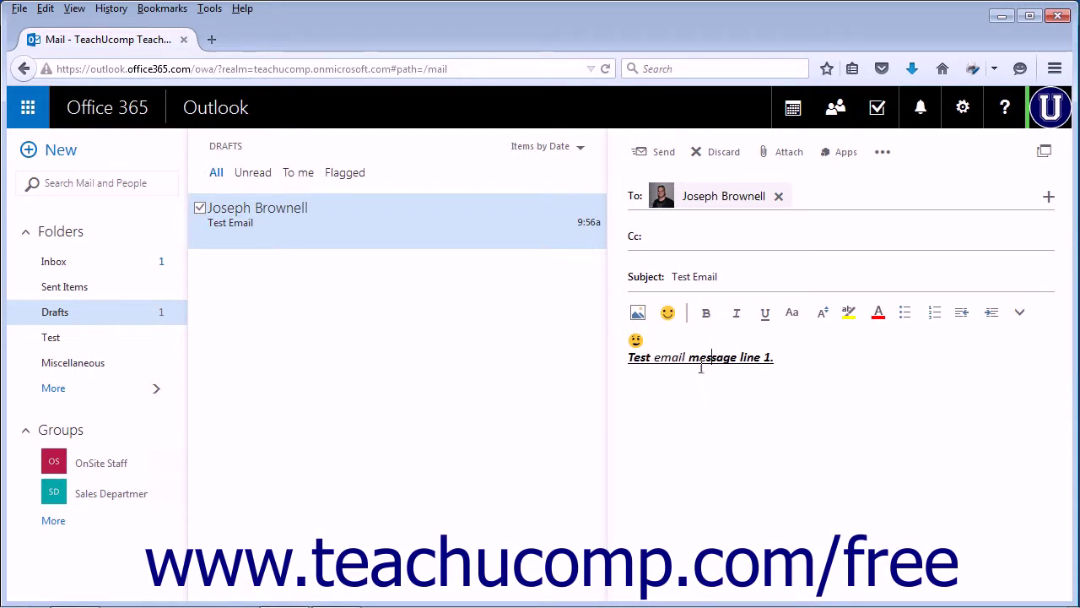
Step: Remove the italic formatting from the word "message" in the first text line
{"action": "left_click_drag", "start_coordinate": [689, 358], "coordinate": [736, 361]}
{"action": "left_click", "coordinate": [736, 314]}
{"action": "left_click", "coordinate": [717, 375]}
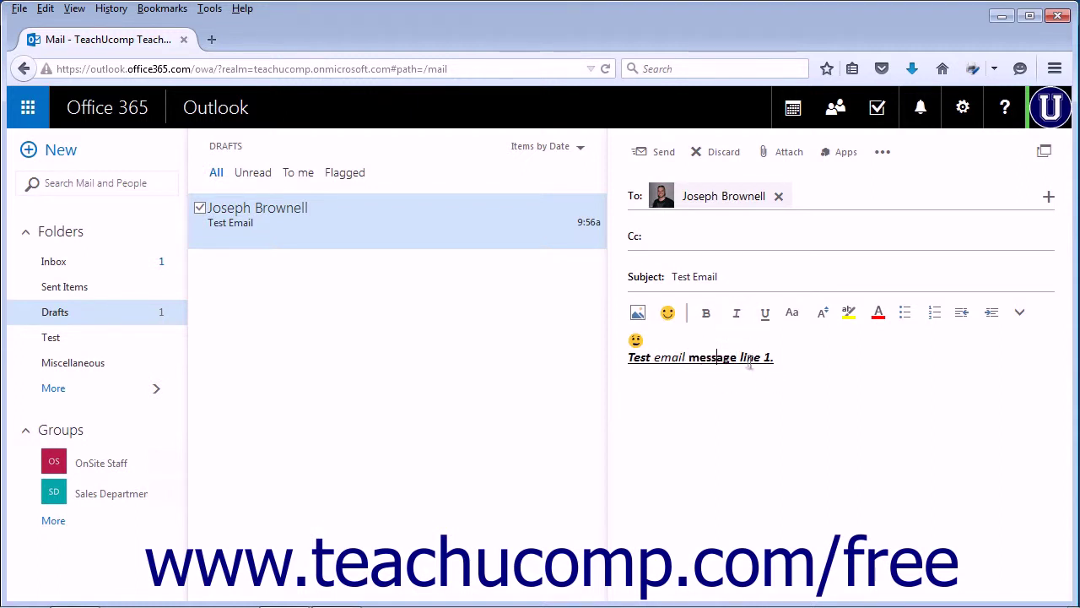
Step: Remove the underline from the word "line" in the first text line
{"action": "left_click_drag", "start_coordinate": [742, 358], "coordinate": [763, 361]}
{"action": "left_click", "coordinate": [764, 313]}
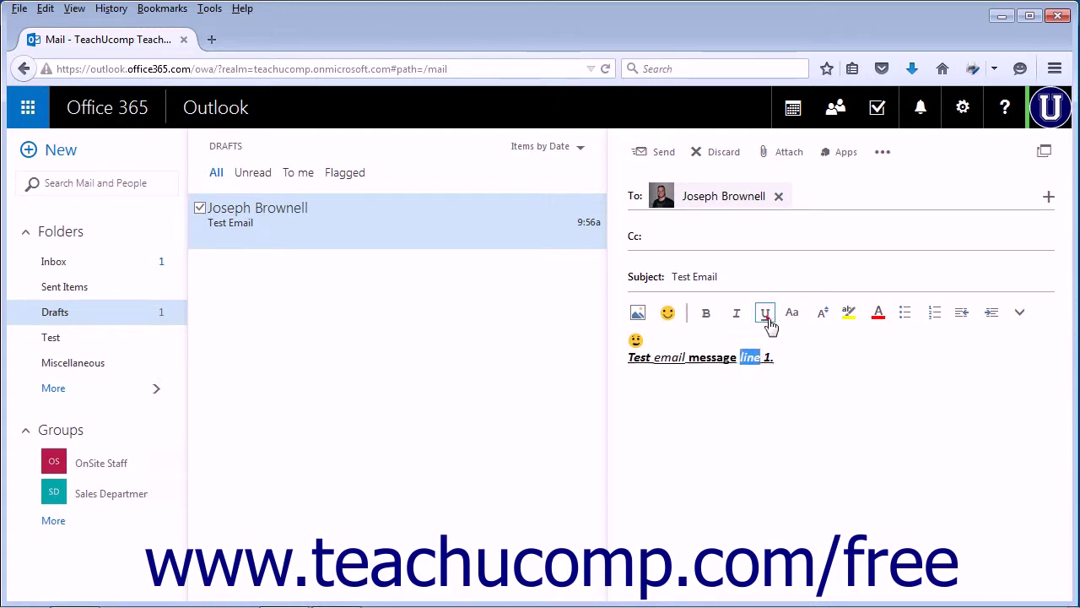
{"action": "left_click", "coordinate": [764, 365]}
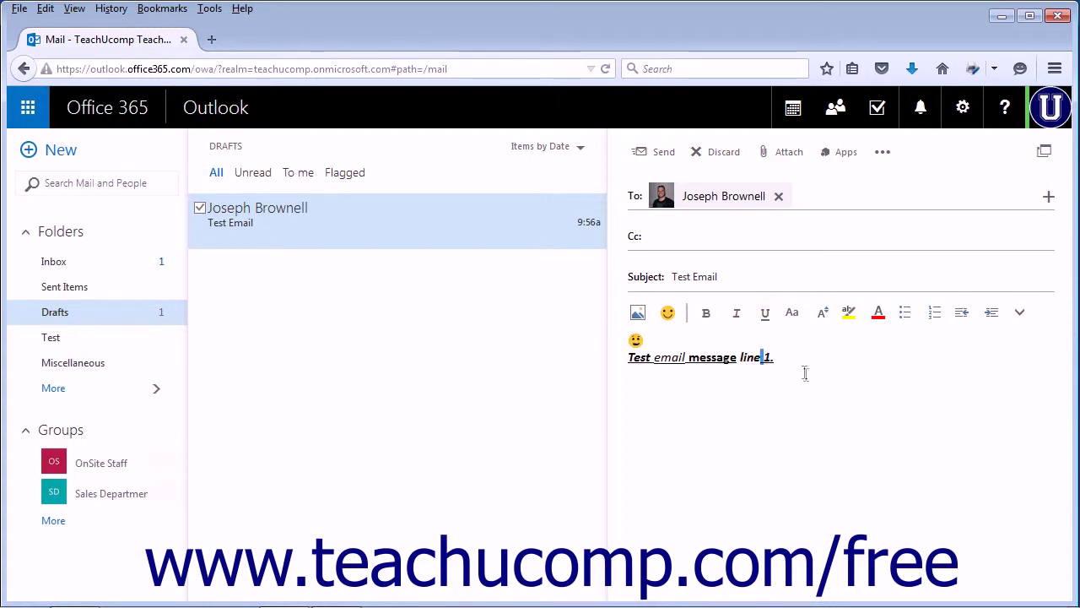
Step: Add a new unformatted line reading "Choose font." below the first text line
{"action": "left_click", "coordinate": [783, 362]}
{"action": "left_click_drag", "start_coordinate": [783, 358], "coordinate": [646, 358]}
{"action": "left_click", "coordinate": [782, 359]}
{"action": "type", "text": "Choose font."}
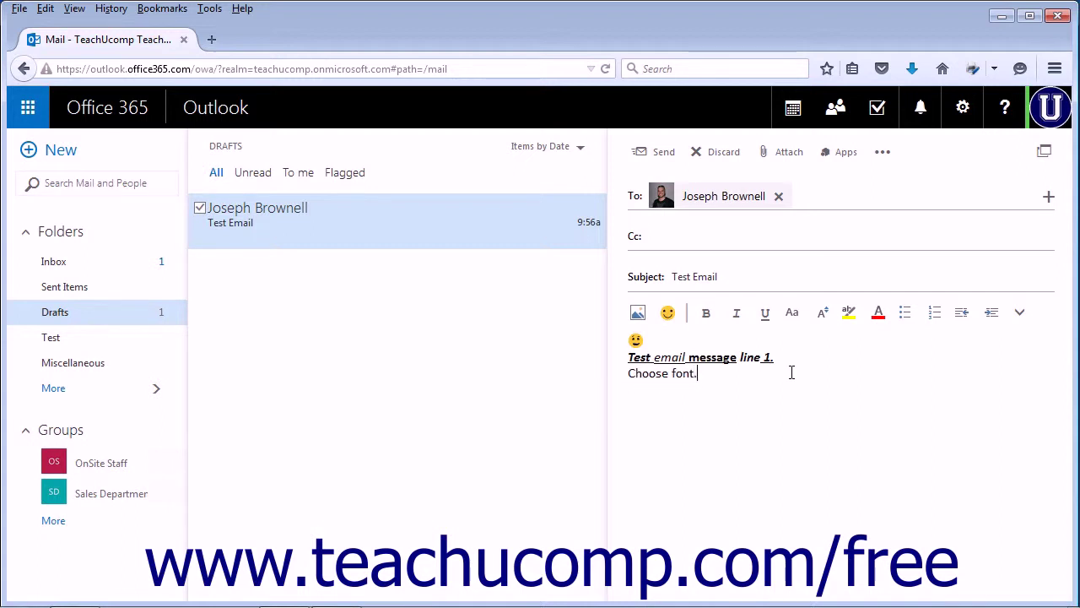
Step: Change the font of the "Choose font." line to Franklin Gothic Medium
{"action": "left_click_drag", "start_coordinate": [709, 373], "coordinate": [630, 382]}
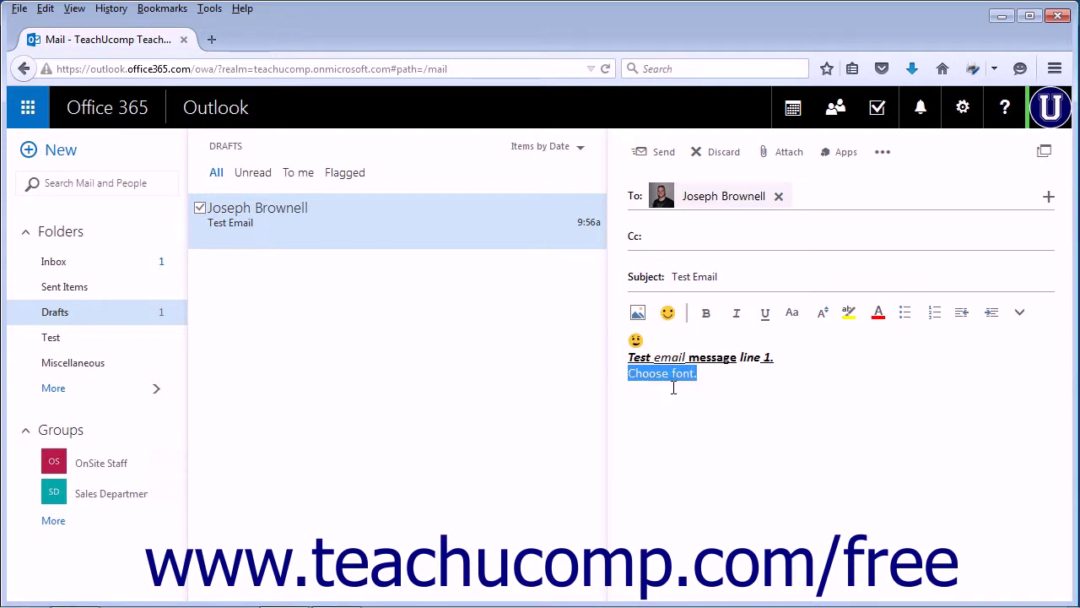
{"action": "left_click", "coordinate": [792, 316]}
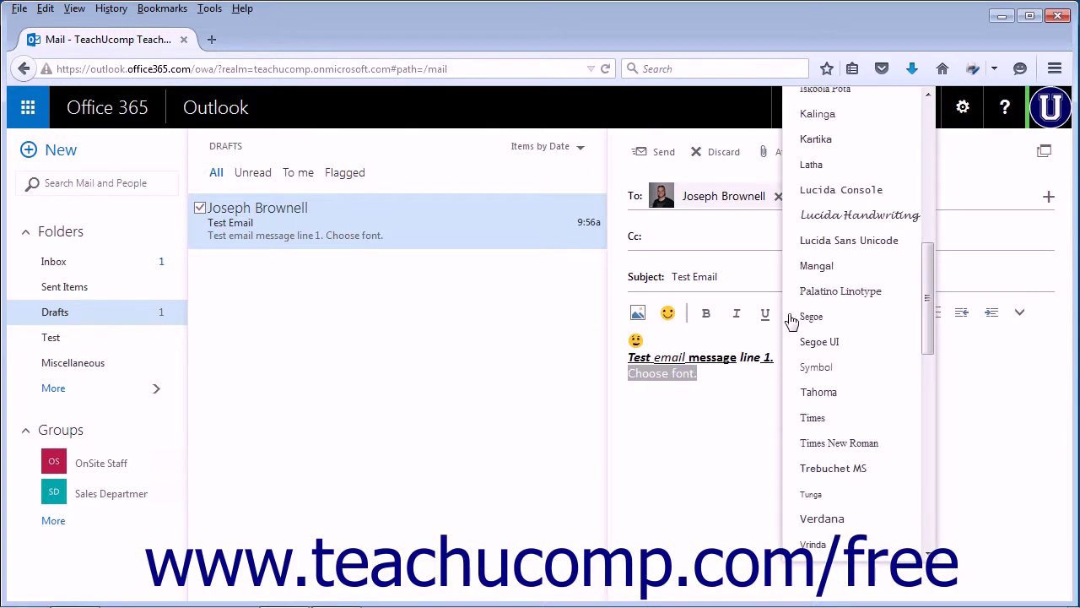
{"action": "left_click_drag", "start_coordinate": [931, 267], "coordinate": [946, 190]}
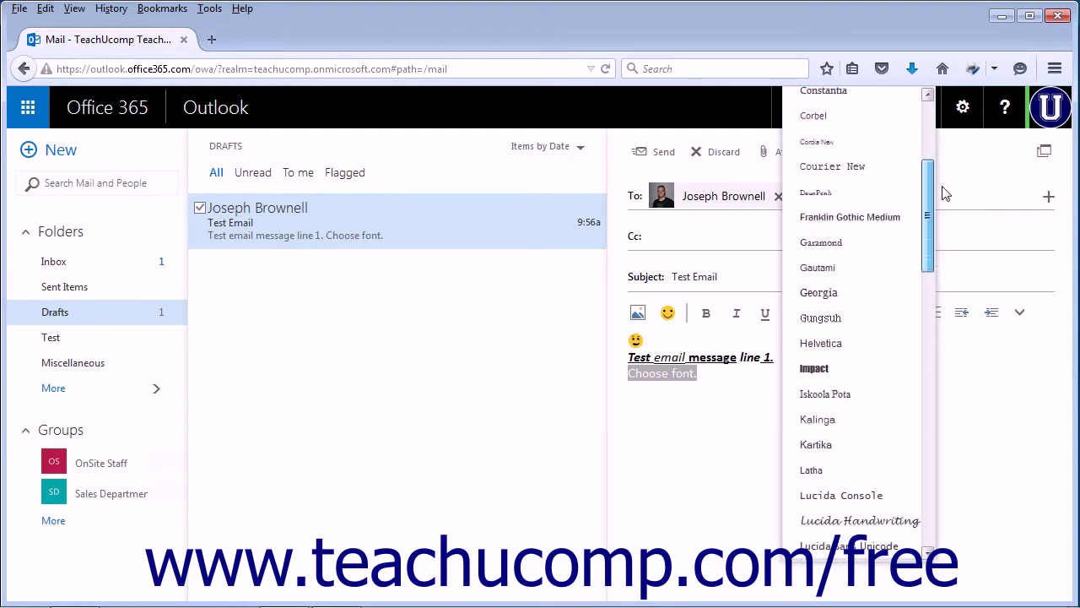
{"action": "left_click", "coordinate": [893, 216]}
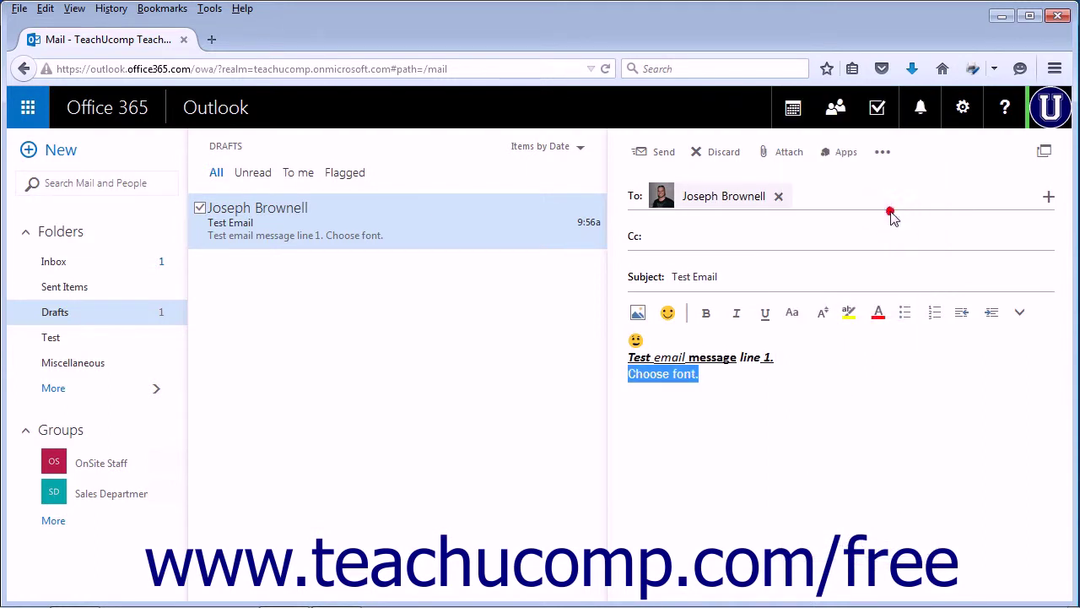
{"action": "left_click", "coordinate": [714, 381]}
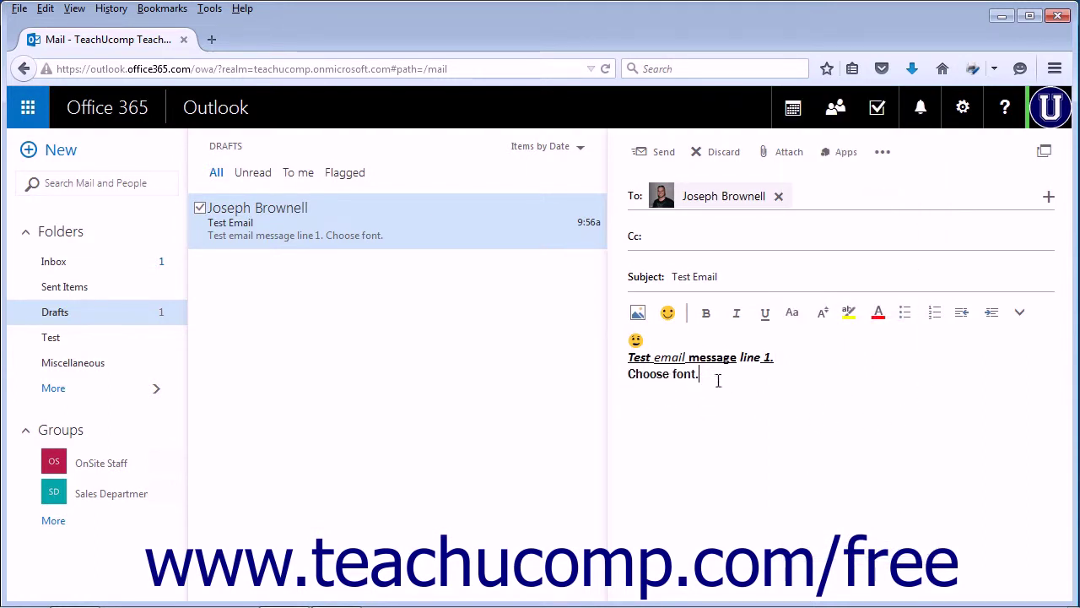
Step: Set the font size of the "Choose font." line to 14
{"action": "left_click_drag", "start_coordinate": [710, 372], "coordinate": [625, 384]}
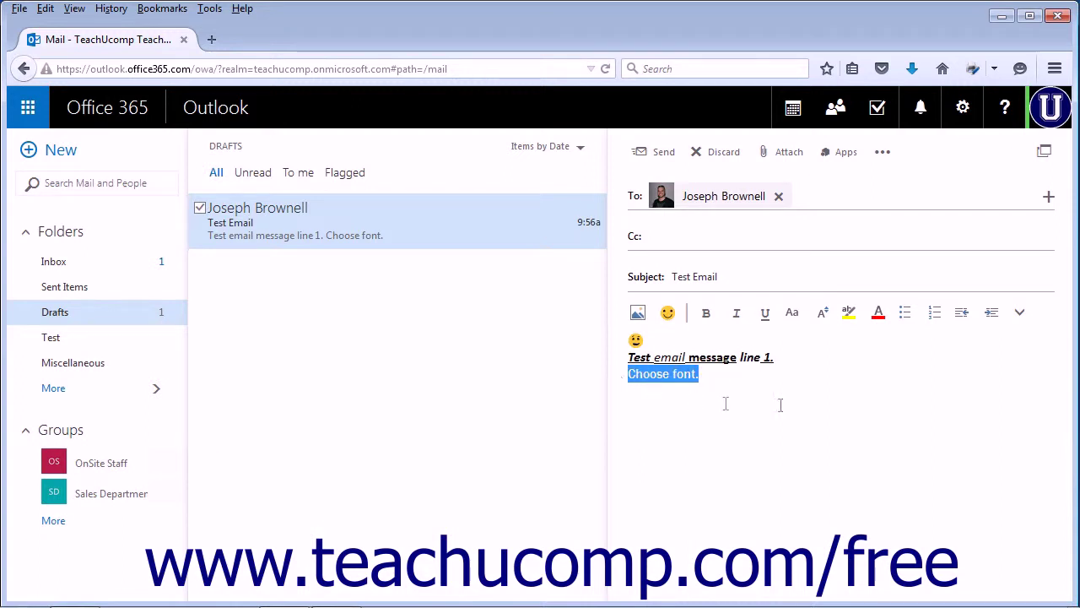
{"action": "left_click", "coordinate": [824, 317]}
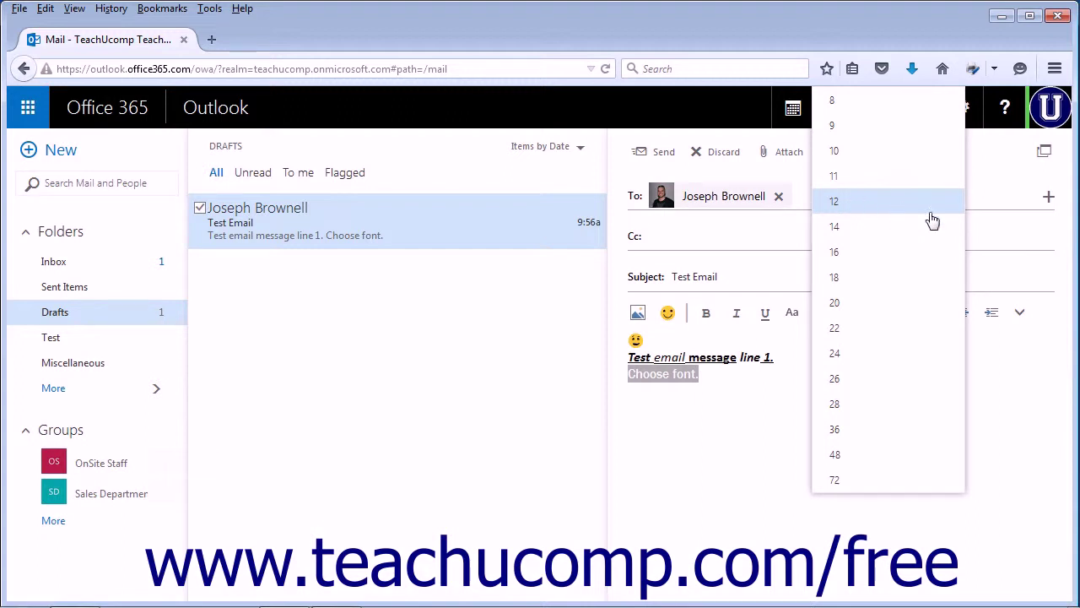
{"action": "left_click", "coordinate": [881, 235]}
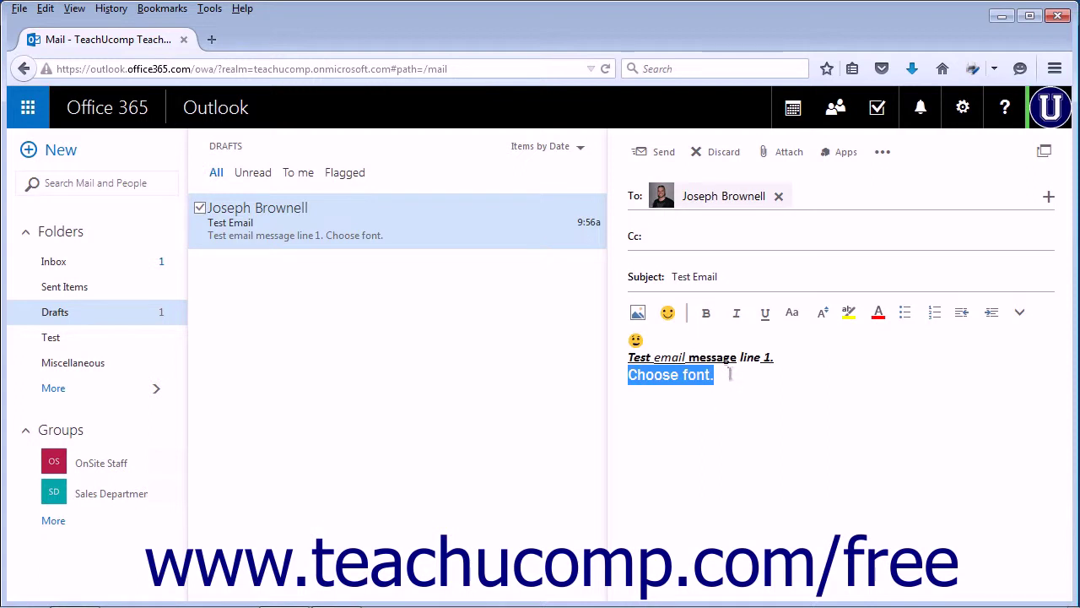
Step: Highlight the "Choose font." line in magenta
{"action": "left_click", "coordinate": [849, 314]}
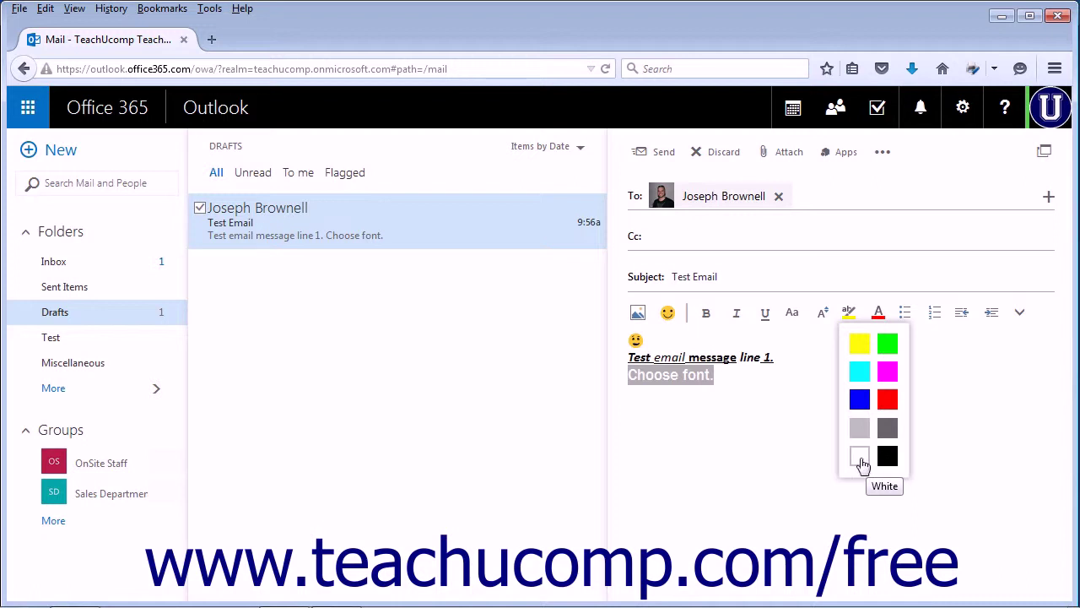
{"action": "left_click", "coordinate": [886, 371]}
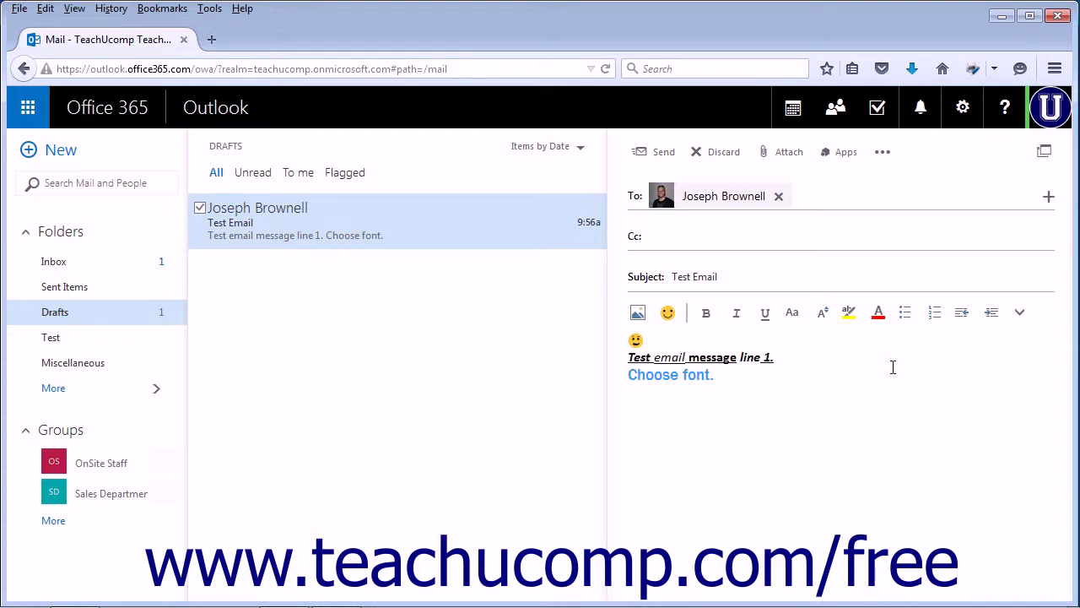
{"action": "left_click", "coordinate": [724, 393]}
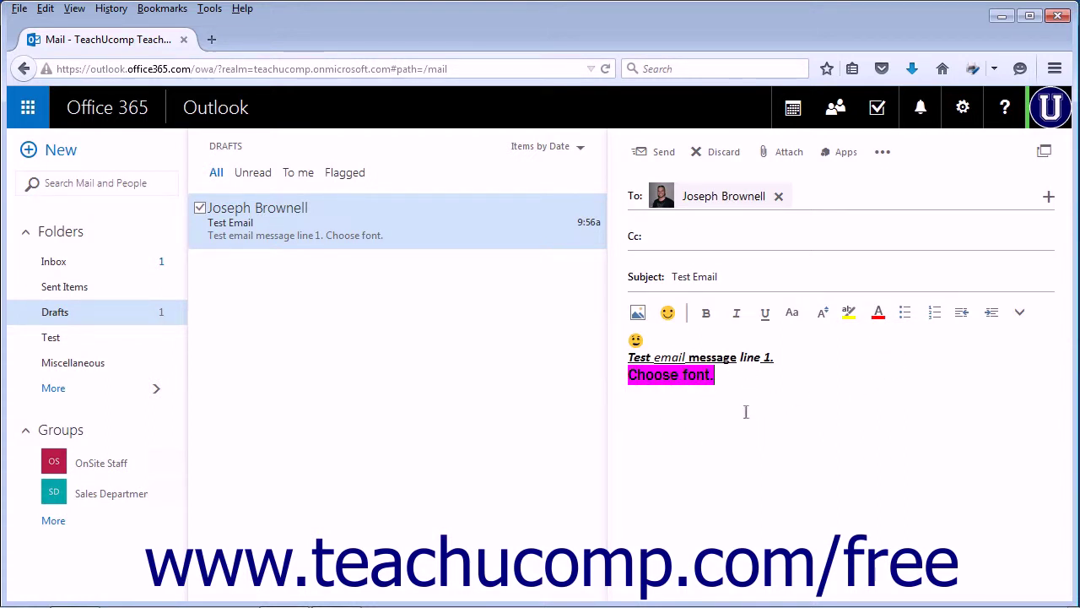
Step: Set the highlight color of the "Choose font." line to white
{"action": "left_click_drag", "start_coordinate": [728, 377], "coordinate": [630, 381]}
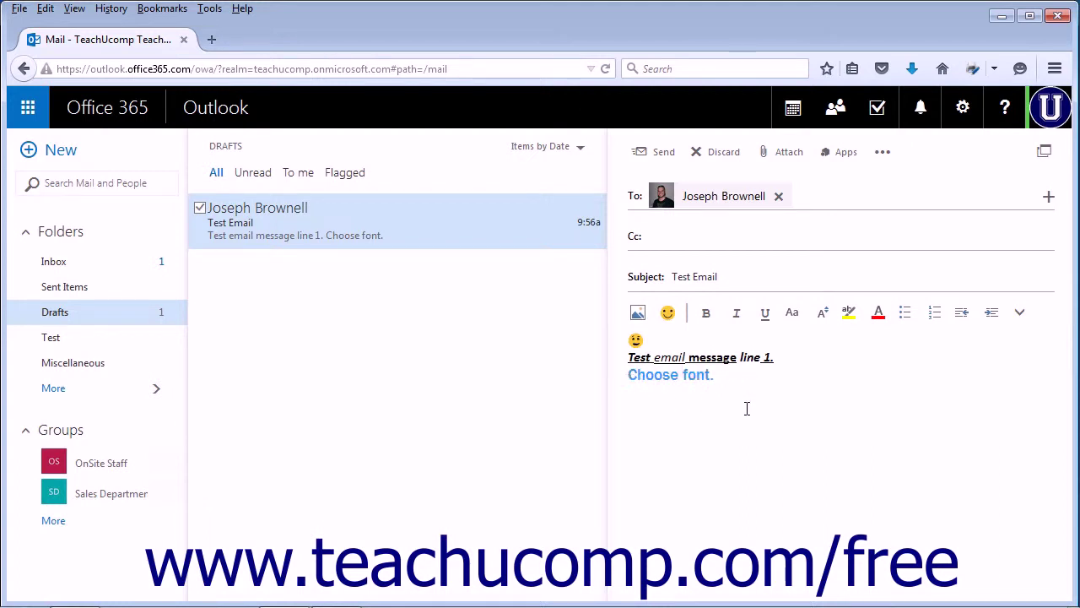
{"action": "left_click", "coordinate": [849, 312]}
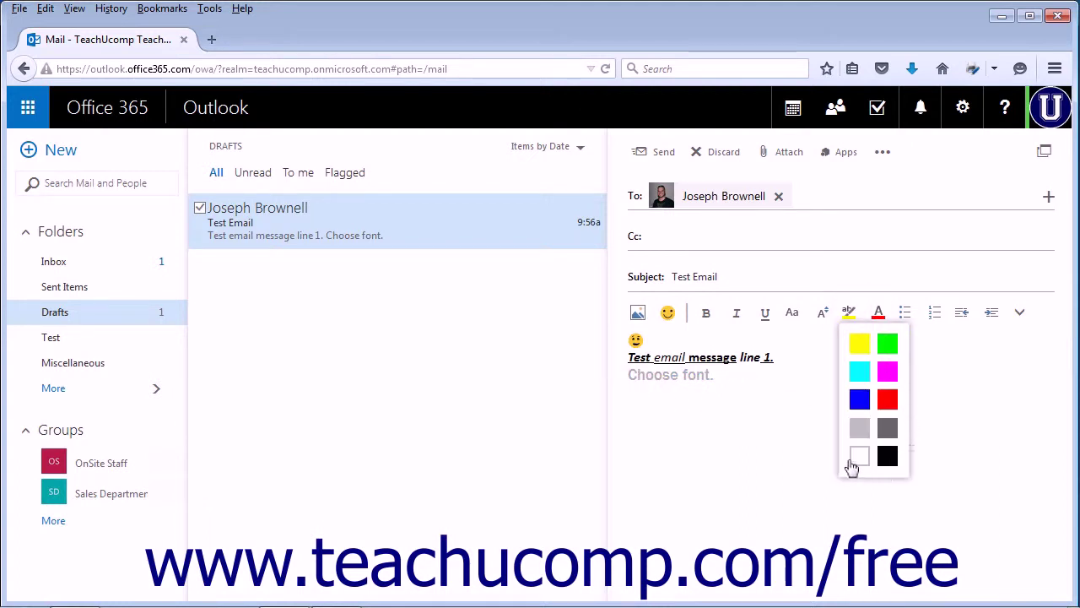
{"action": "left_click", "coordinate": [859, 460]}
{"action": "left_click", "coordinate": [682, 397]}
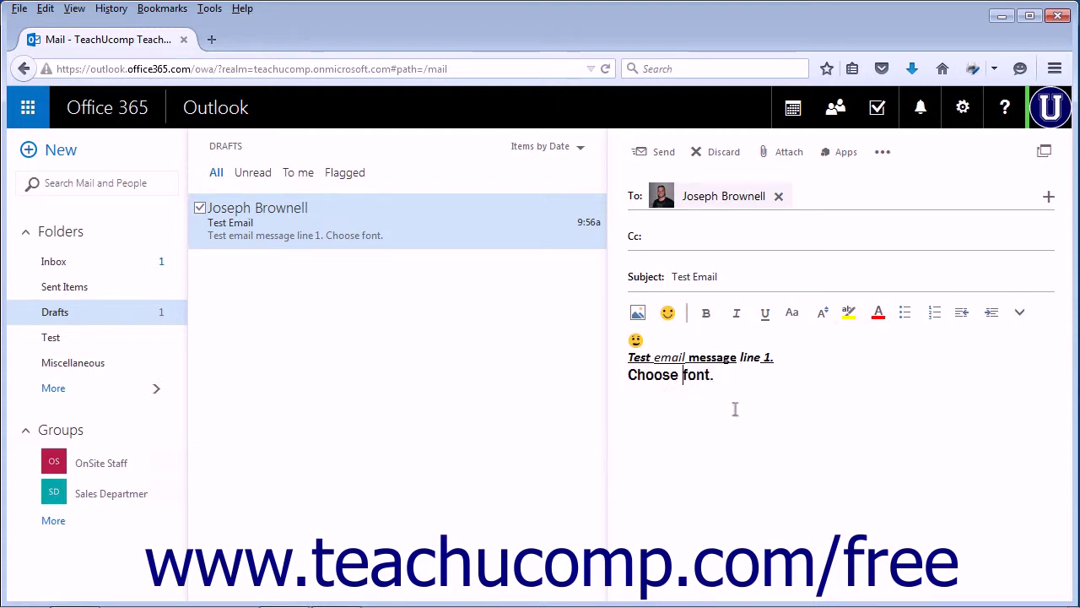
Step: Change the font color of the "Choose font." line to blue
{"action": "left_click_drag", "start_coordinate": [726, 376], "coordinate": [629, 384]}
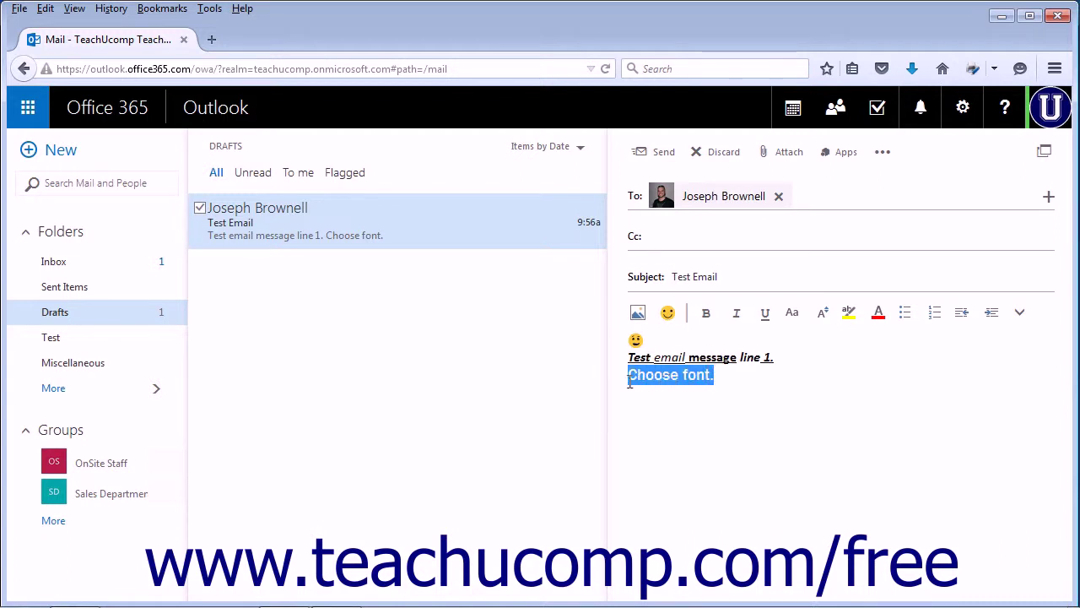
{"action": "left_click", "coordinate": [878, 319]}
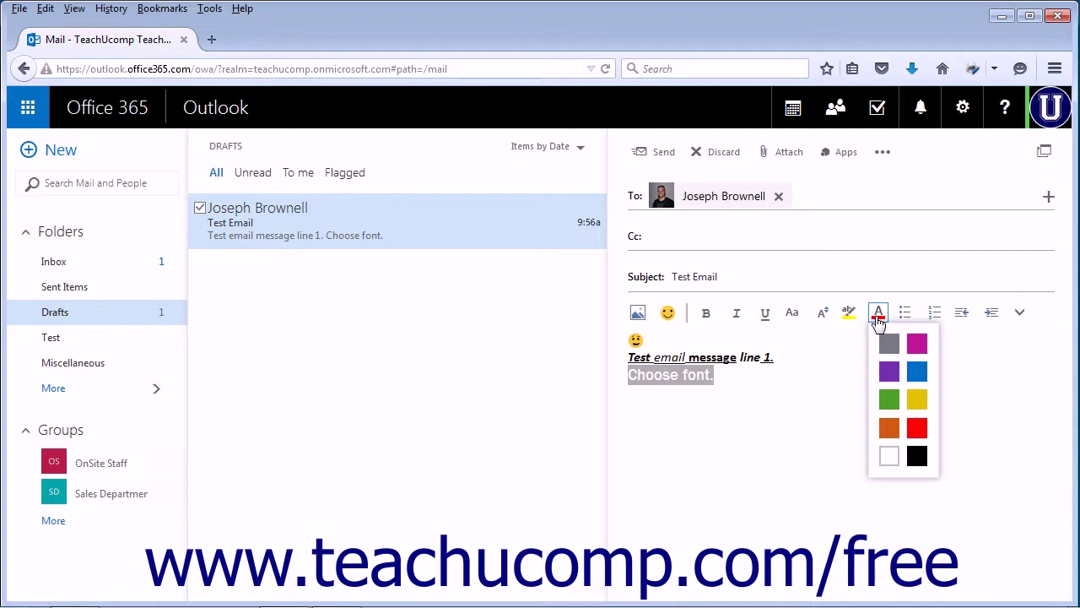
{"action": "left_click", "coordinate": [913, 373]}
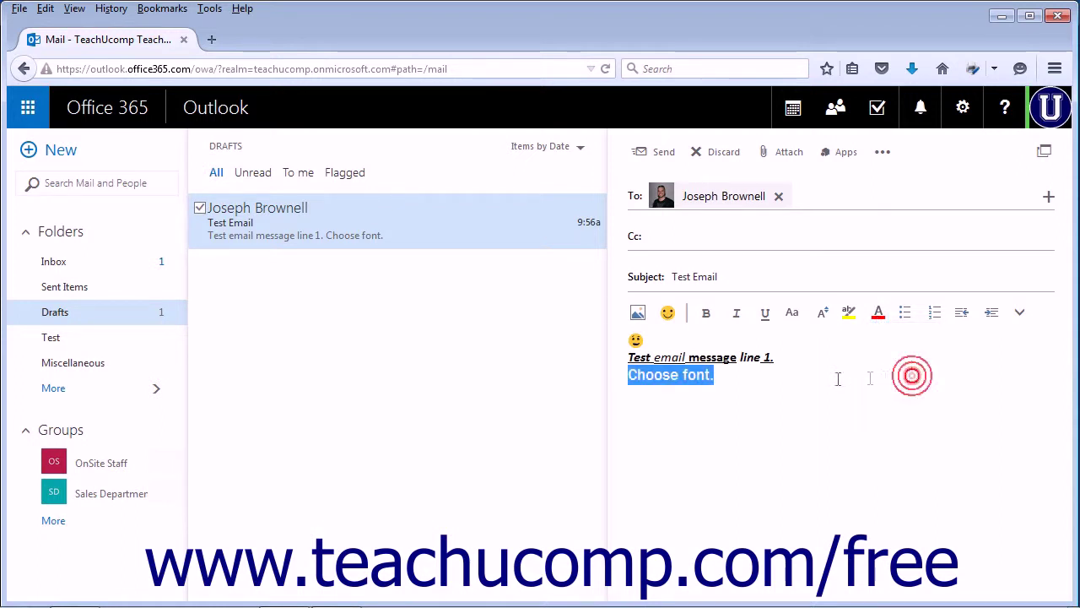
{"action": "left_click", "coordinate": [729, 379]}
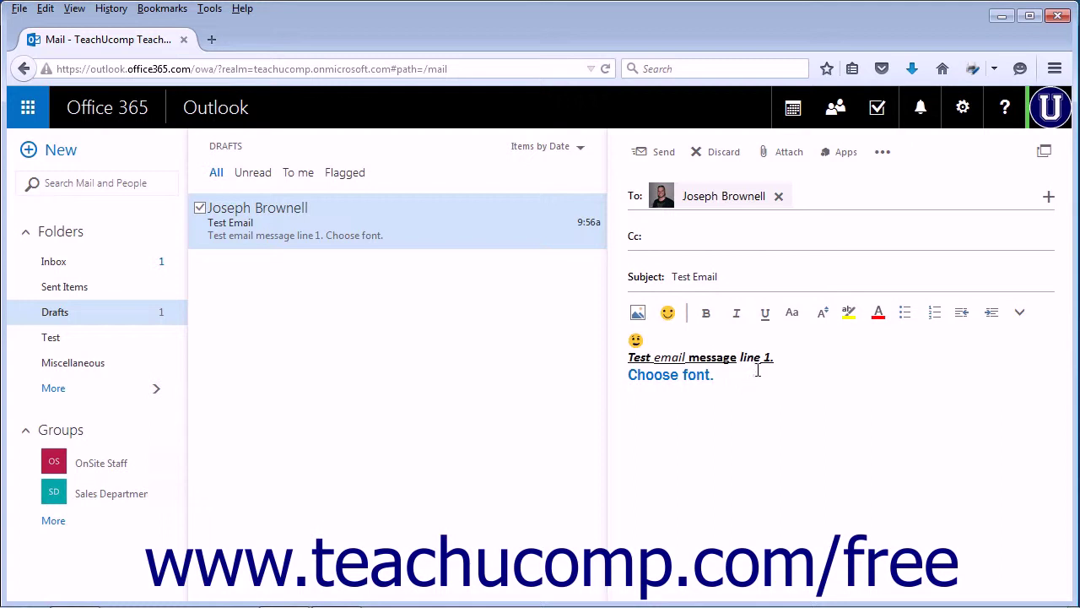
Step: Create a bulleted list below the "Choose font." line with the items "Bullet 1" and "Bullet 2"
{"action": "left_click", "coordinate": [906, 314]}
{"action": "type", "text": "Bullet 1 "}
{"action": "type", "text": "Bell"}
{"action": "key", "text": "BackSpace"}
{"action": "key", "text": "BackSpace"}
{"action": "key", "text": "BackSpace"}
{"action": "type", "text": "ullet 2"}
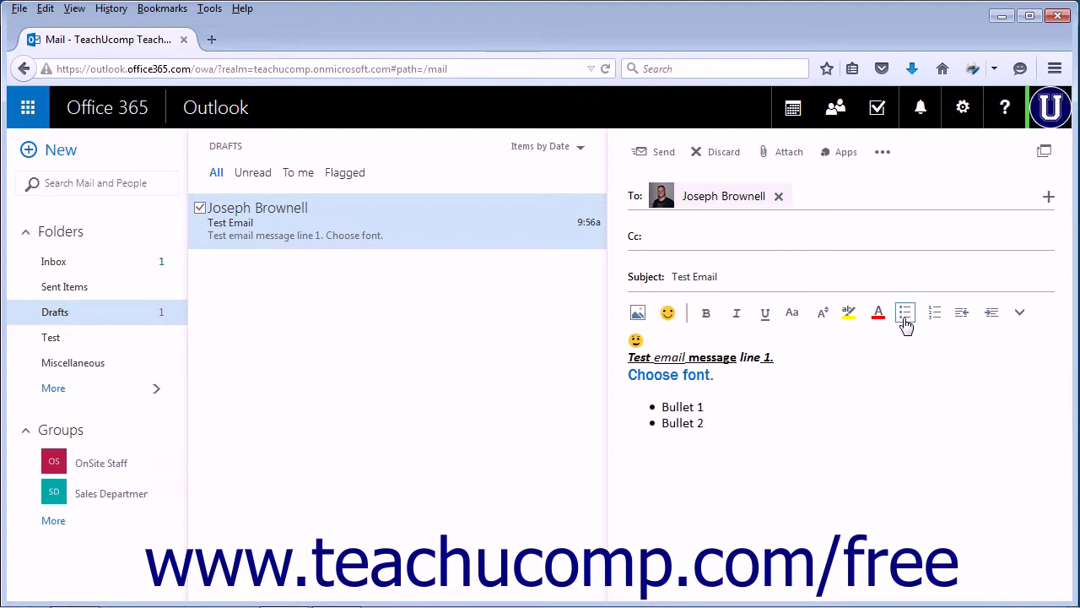
Step: Create a numbered list below the bulleted list with the items "Number 1" and "Number 2"
{"action": "key", "text": "Return"}
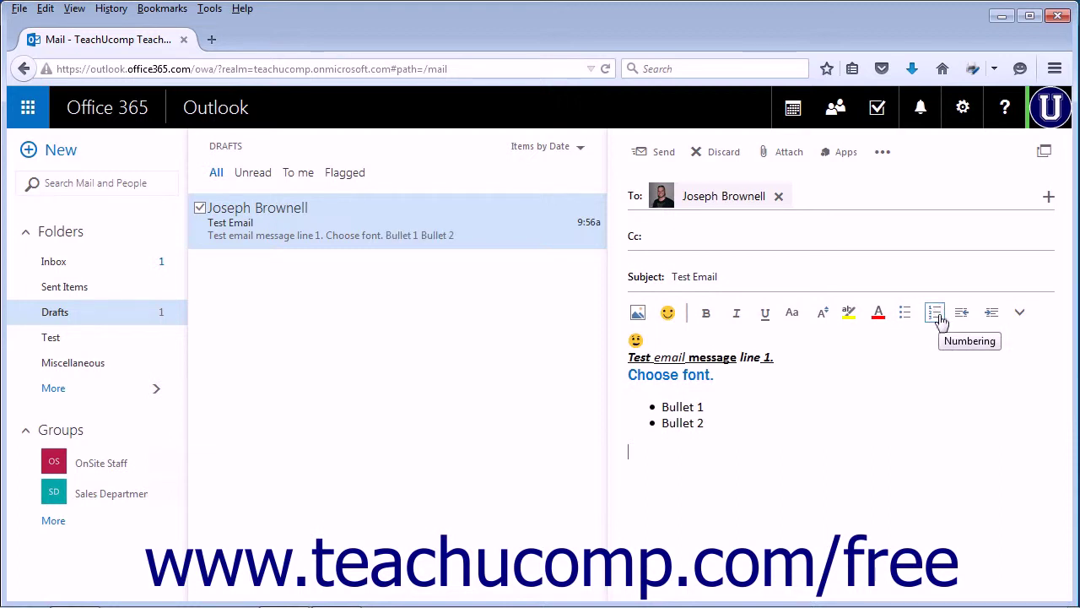
{"action": "left_click", "coordinate": [934, 313]}
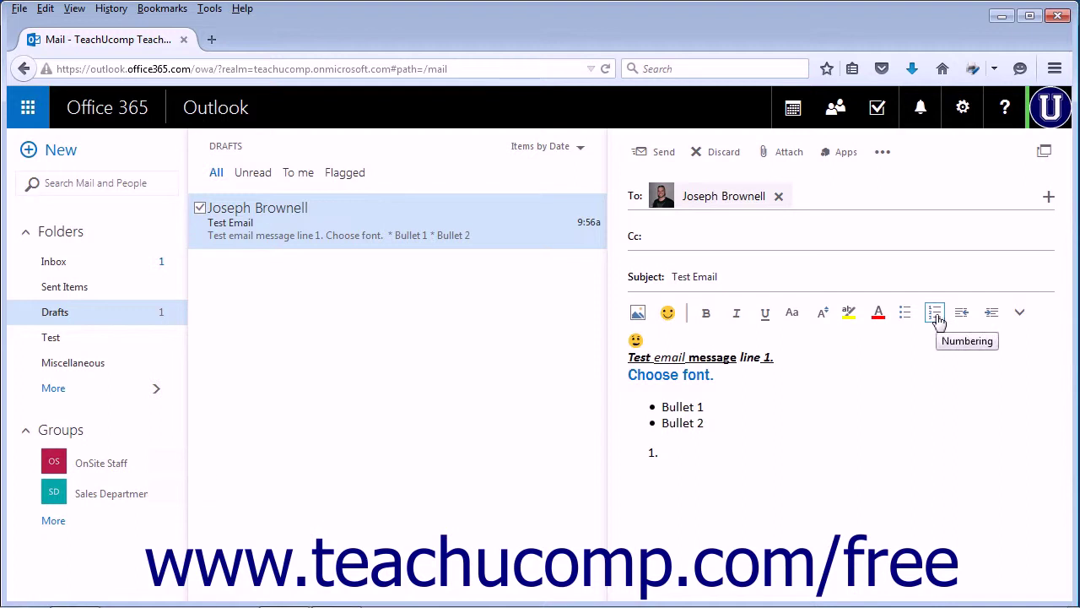
{"action": "type", "text": "Number 1 "}
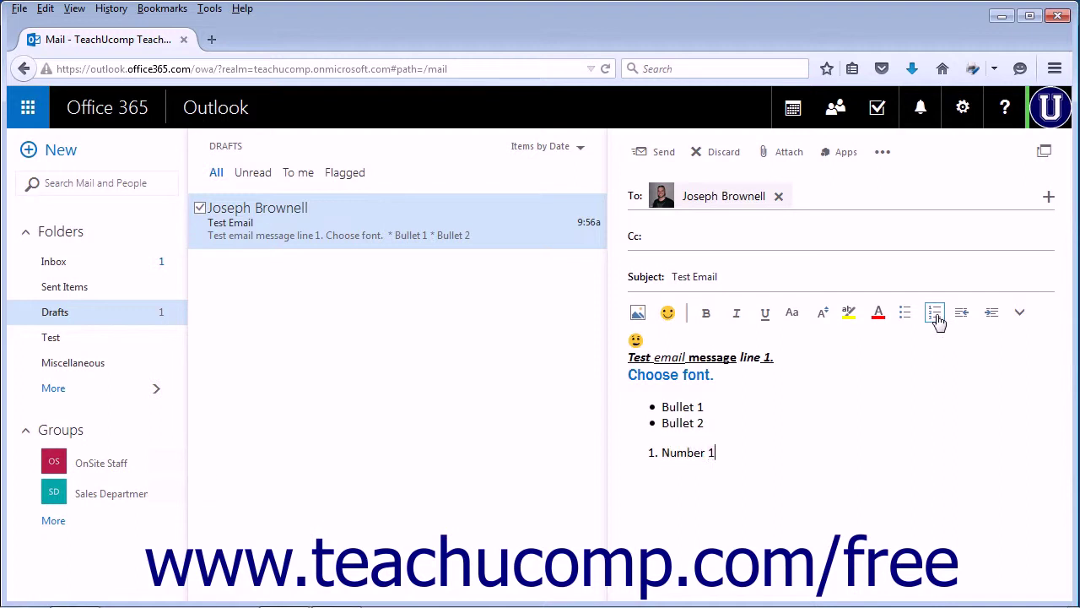
{"action": "type", "text": "Number 2"}
Step: Add the indented sub-bullets "Indent 1" and "Indent2" under "Bullet 1", and add an empty bullet outdented to the main level below them
{"action": "left_click", "coordinate": [709, 407]}
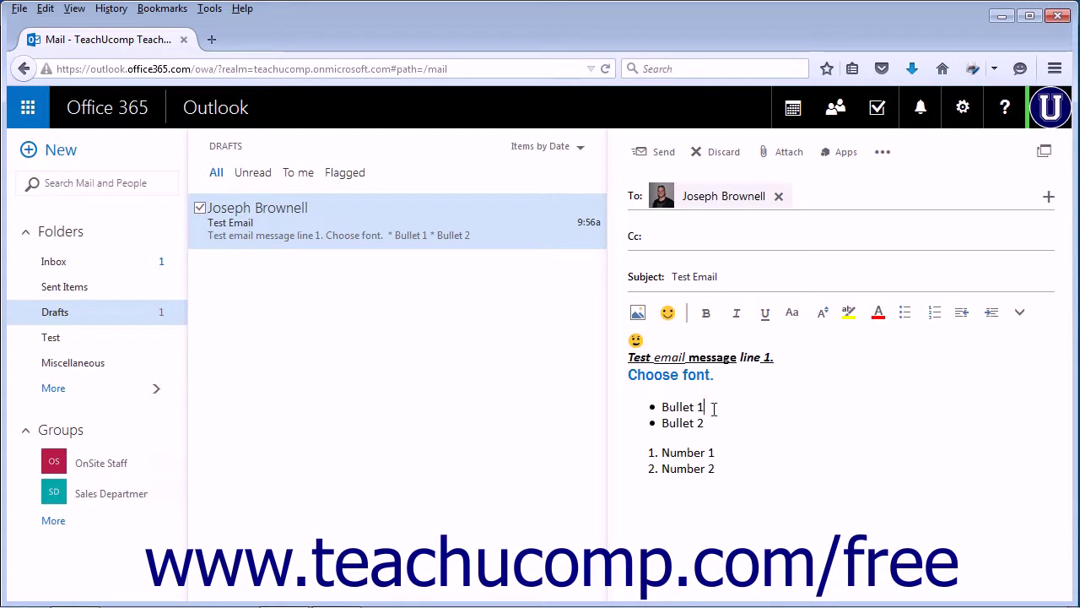
{"action": "left_click", "coordinate": [707, 407]}
{"action": "key", "text": "Return"}
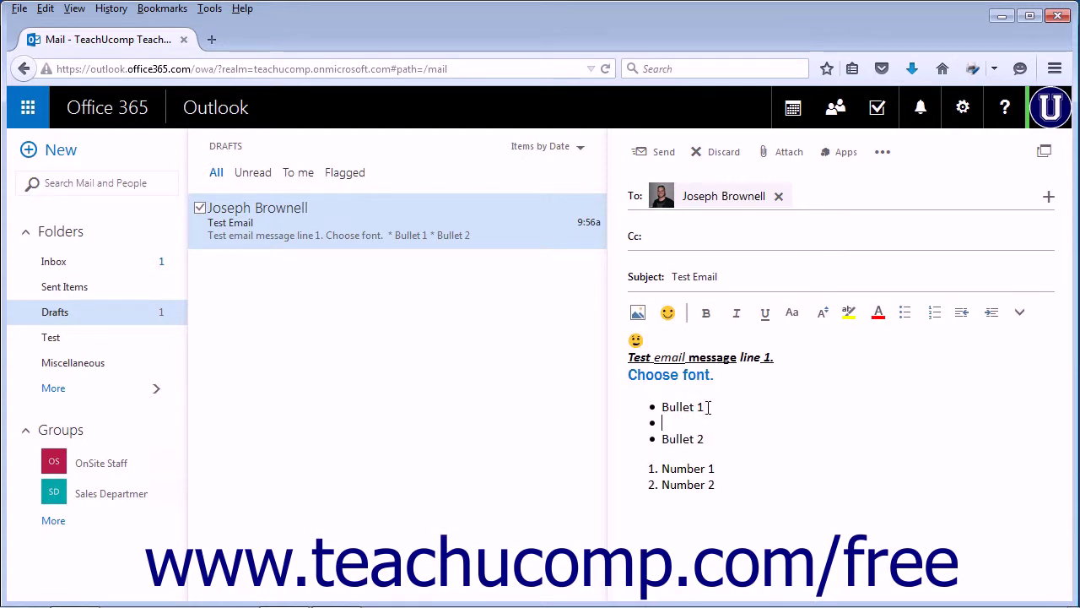
{"action": "left_click", "coordinate": [992, 313]}
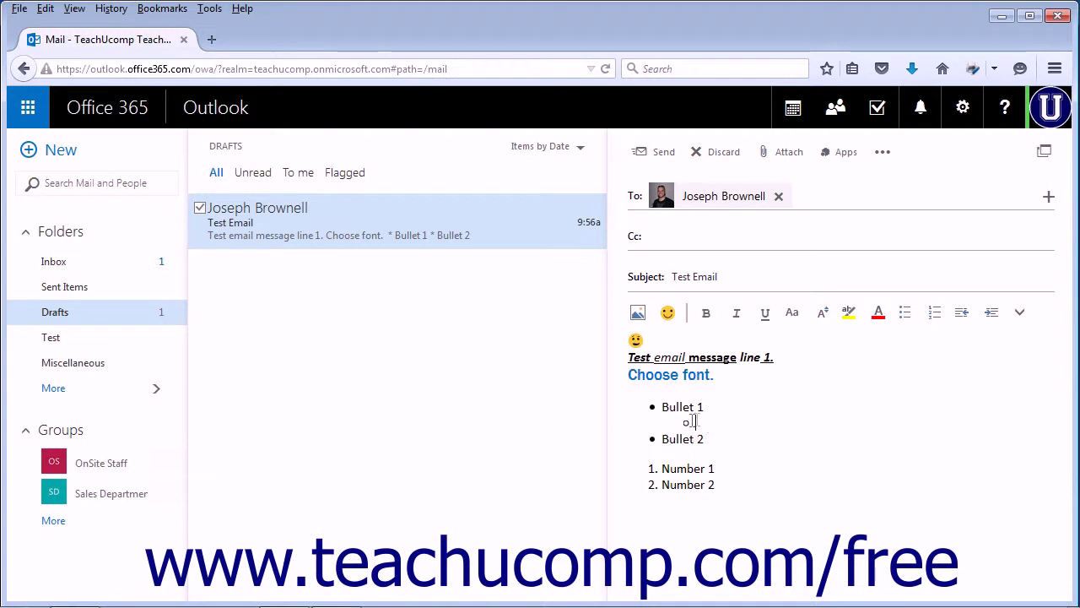
{"action": "type", "text": "Indent 1"}
{"action": "key", "text": "Return"}
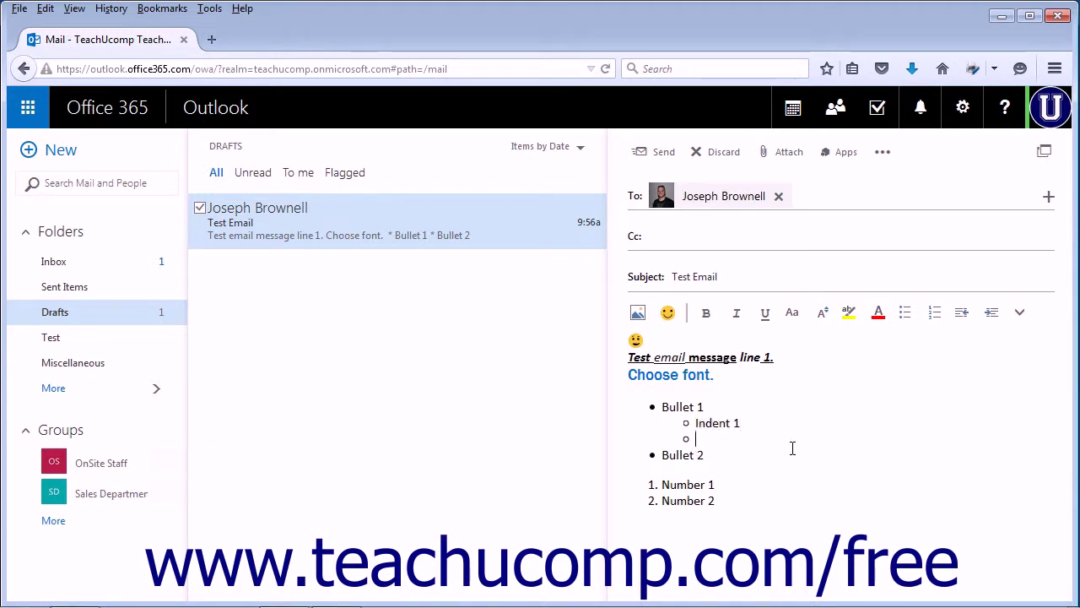
{"action": "type", "text": "Indent2"}
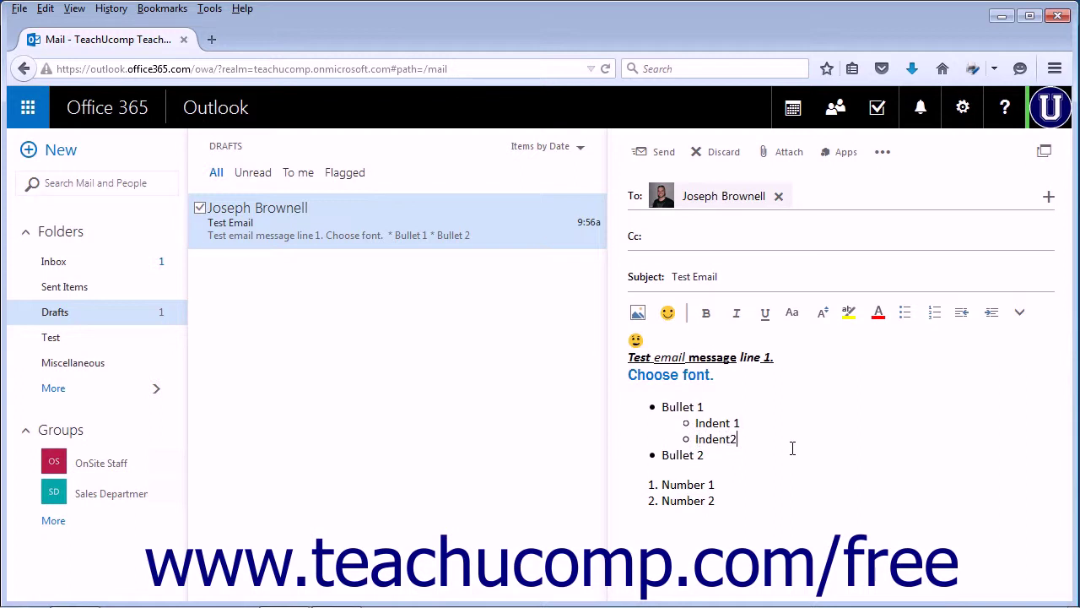
{"action": "key", "text": "Return"}
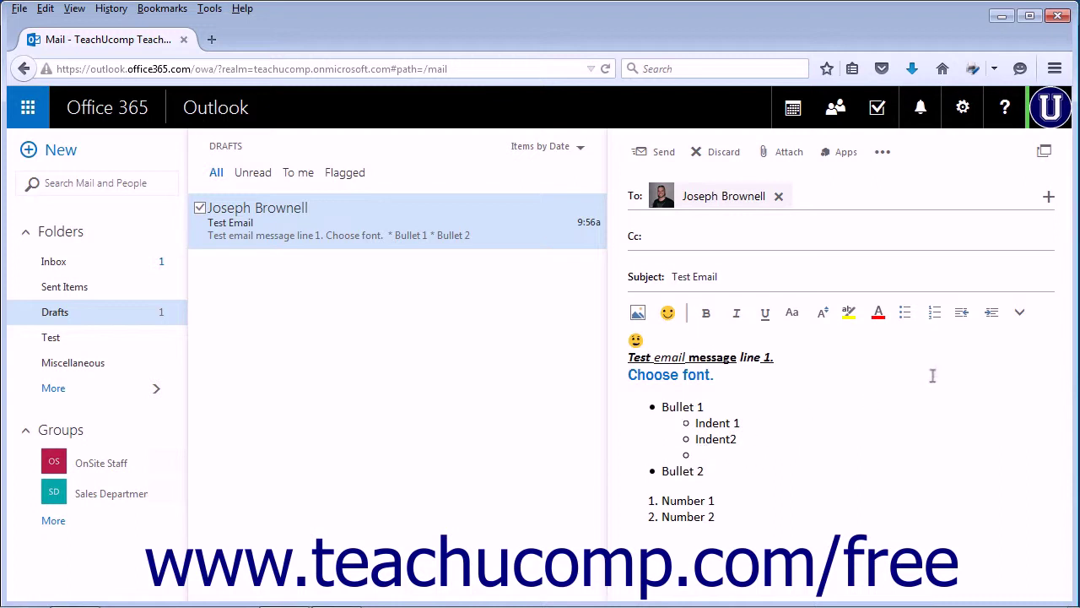
{"action": "left_click", "coordinate": [962, 315]}
Step: Add the indented numbered sub-items "Indent 1" and "Indent 2" under "Number 1", and outdent an empty item below them to the main level
{"action": "left_click", "coordinate": [720, 500]}
{"action": "key", "text": "Return"}
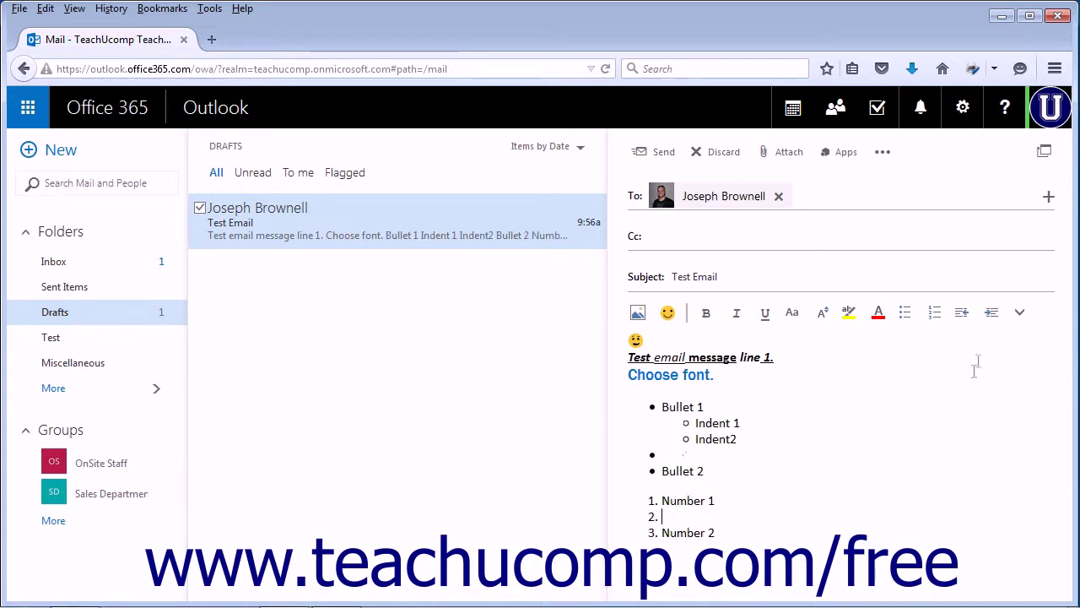
{"action": "left_click", "coordinate": [992, 318]}
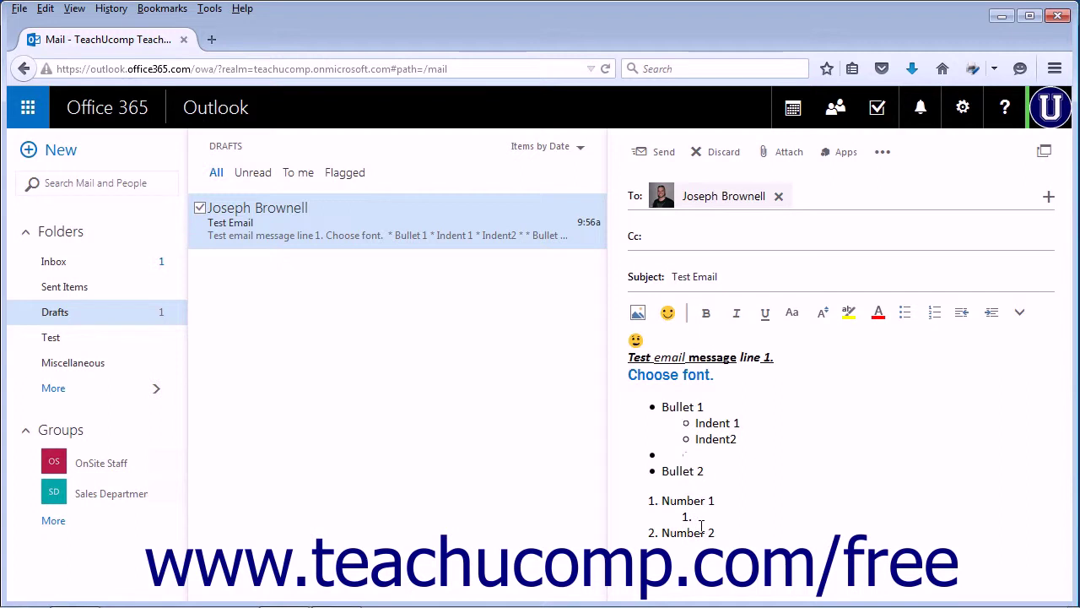
{"action": "type", "text": "Ind"}
{"action": "key", "text": "BackSpace"}
{"action": "type", "text": "dent 1"}
{"action": "key", "text": "Return"}
{"action": "type", "text": "Indent 2"}
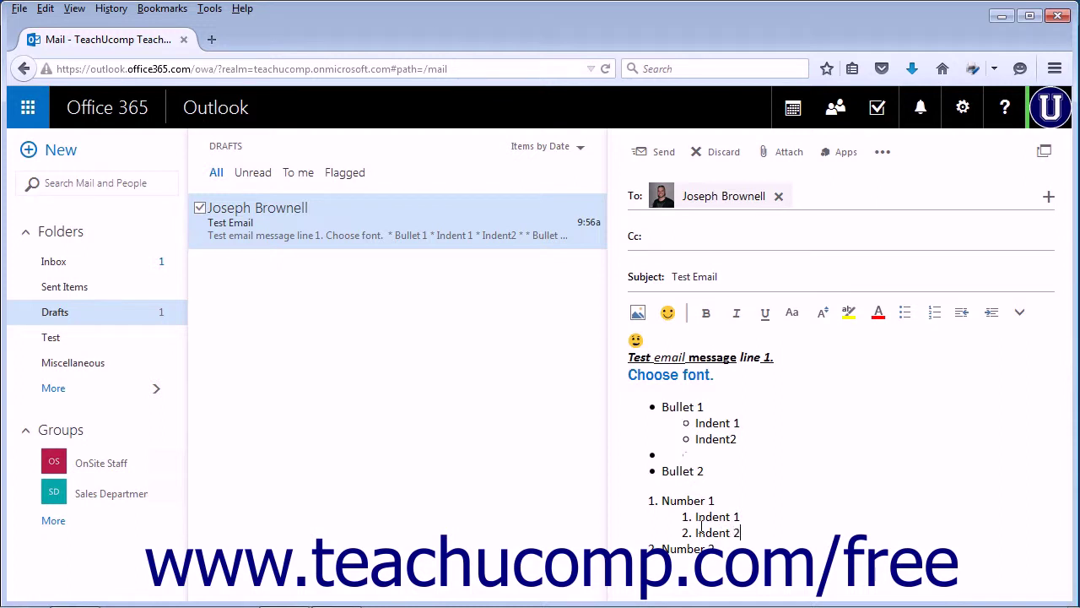
{"action": "key", "text": "Return"}
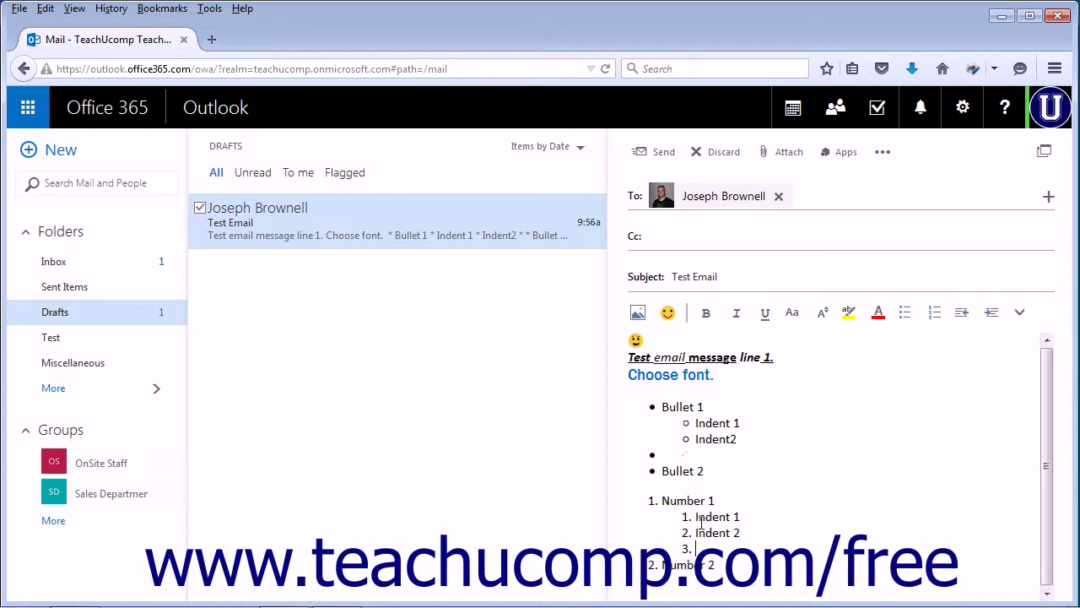
{"action": "left_click", "coordinate": [964, 317]}
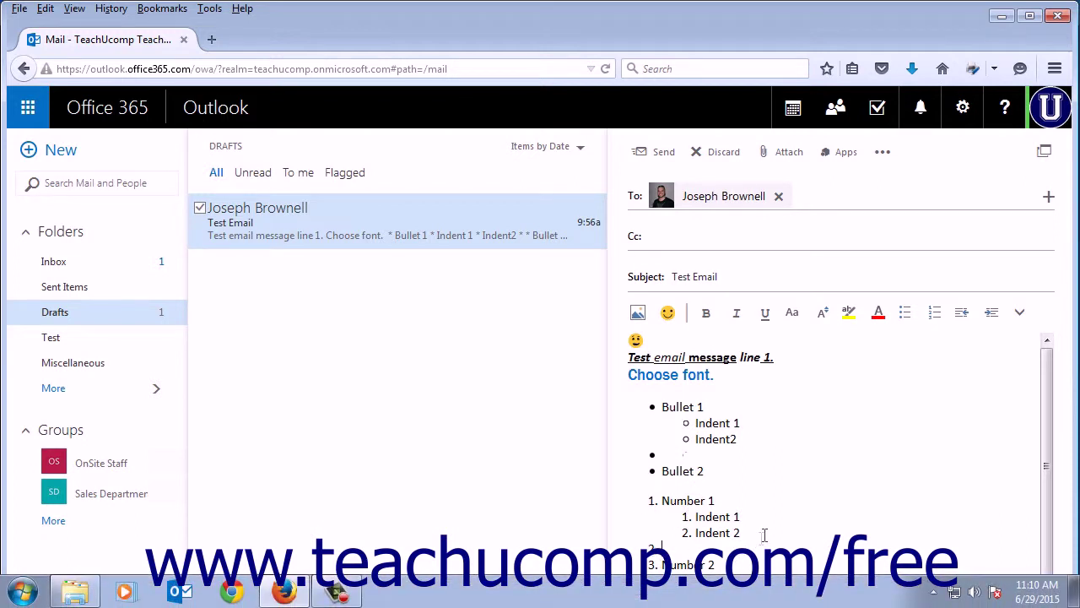
Step: Start a new empty numbered item below "Number 2"
{"action": "left_click", "coordinate": [736, 560]}
{"action": "key", "text": "Return"}
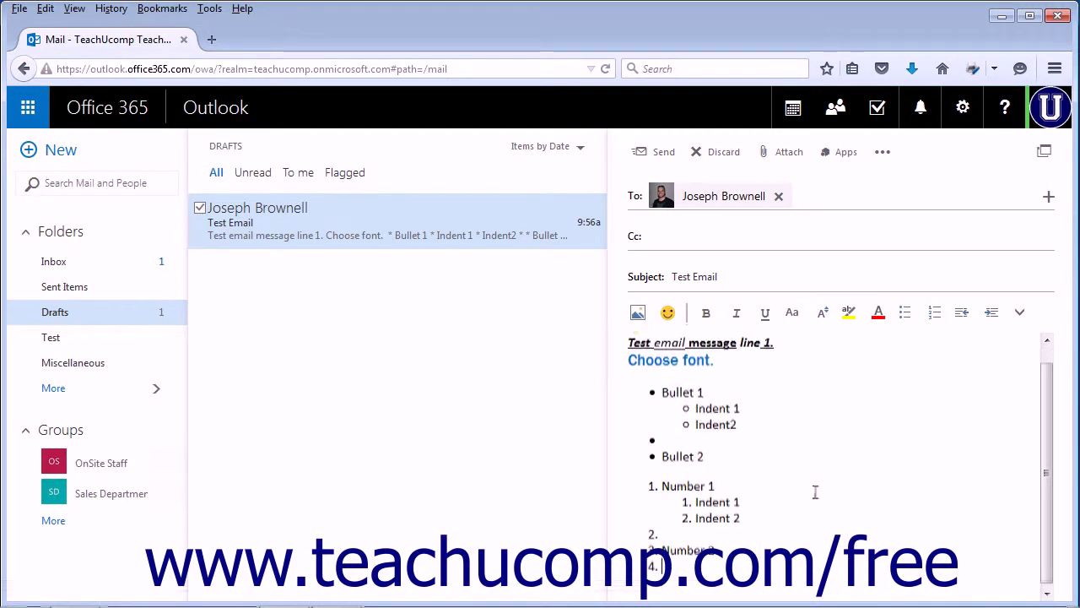
Step: Center-align the paragraph containing the "Choose font." line
{"action": "left_click", "coordinate": [1019, 314]}
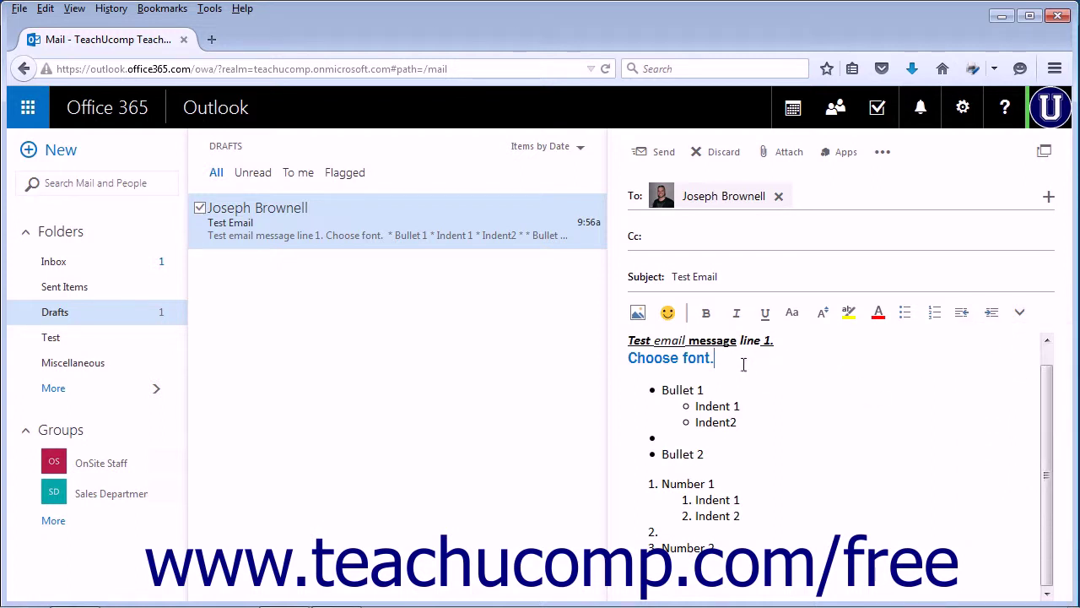
{"action": "left_click_drag", "start_coordinate": [739, 358], "coordinate": [625, 374]}
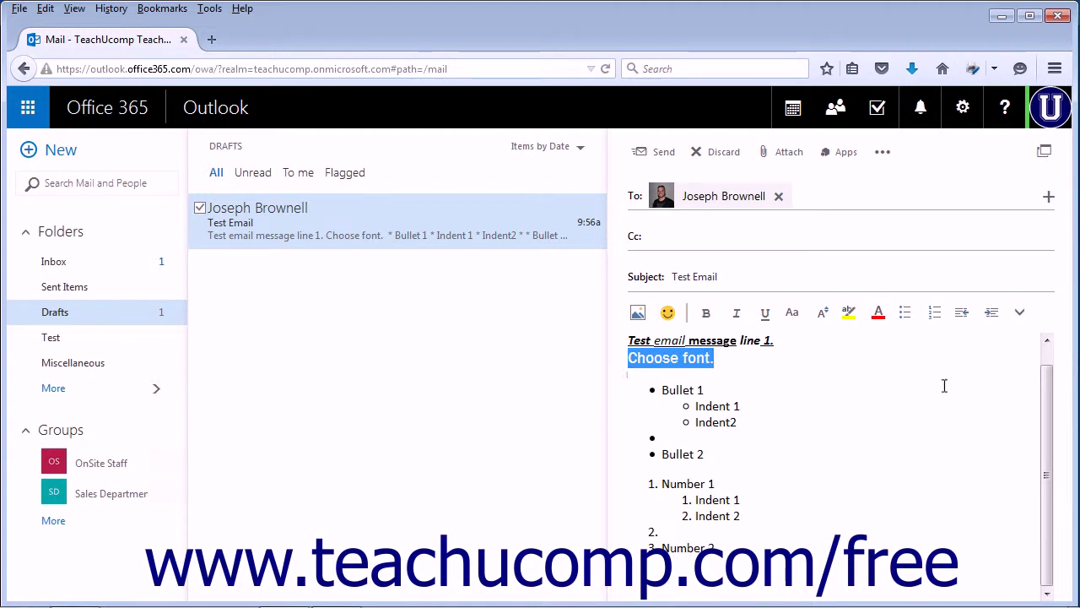
{"action": "left_click", "coordinate": [1020, 312]}
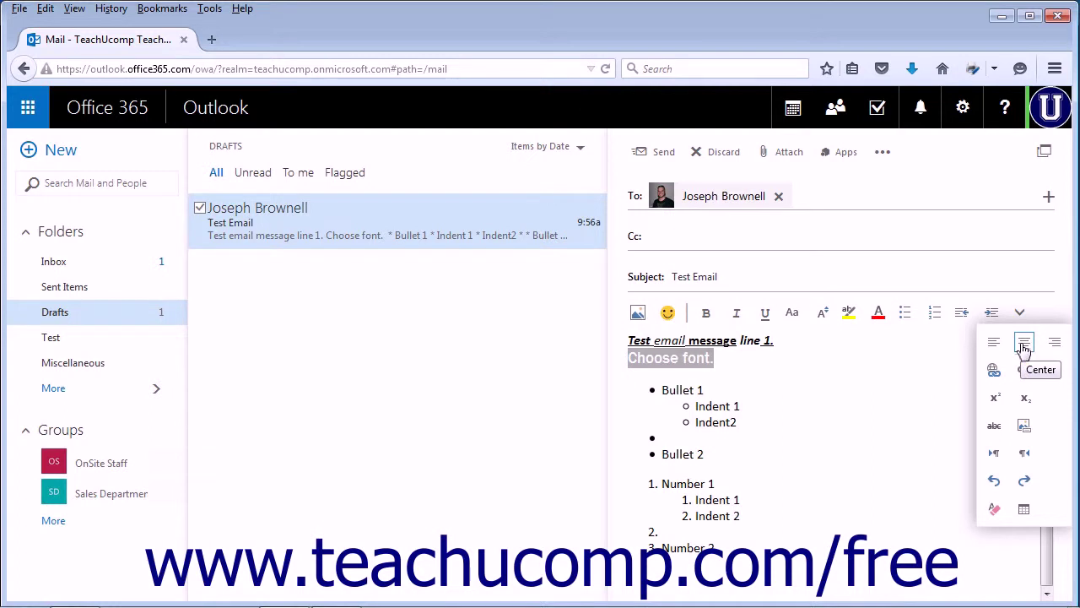
{"action": "left_click", "coordinate": [1024, 344]}
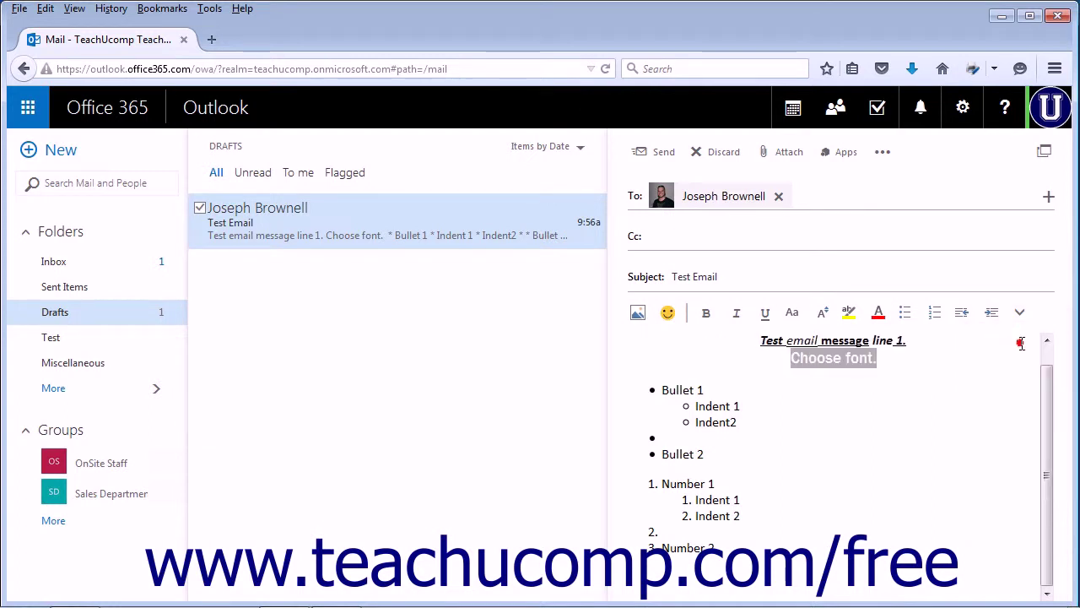
{"action": "left_click", "coordinate": [884, 369]}
Step: Right-align "Bullet 1" and its two sub-bullets, and set them back to left alignment
{"action": "left_click_drag", "start_coordinate": [764, 425], "coordinate": [634, 394]}
{"action": "left_click", "coordinate": [1021, 317]}
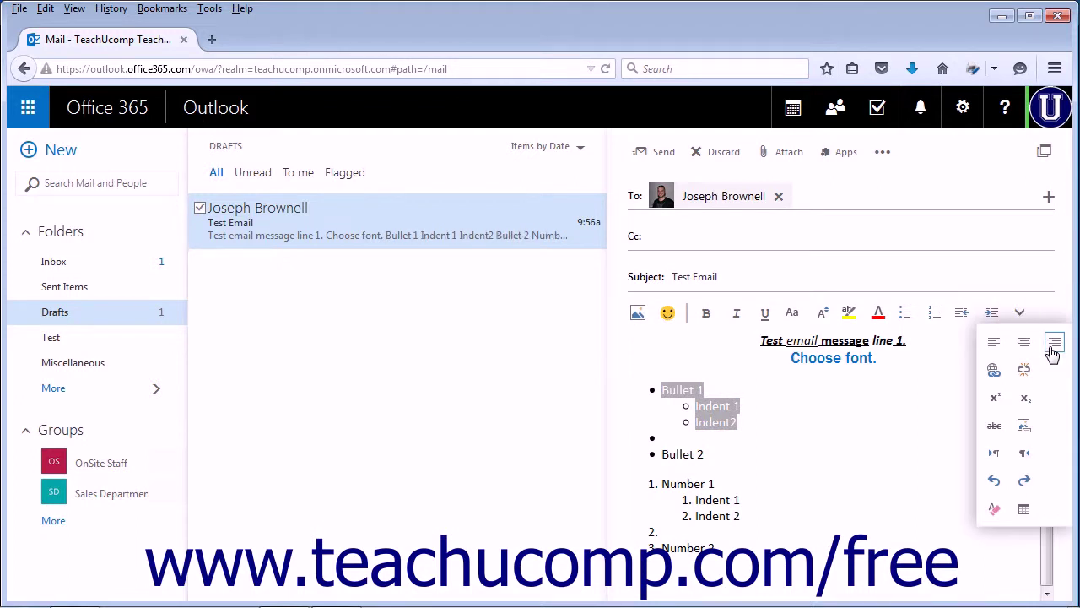
{"action": "left_click", "coordinate": [1054, 343]}
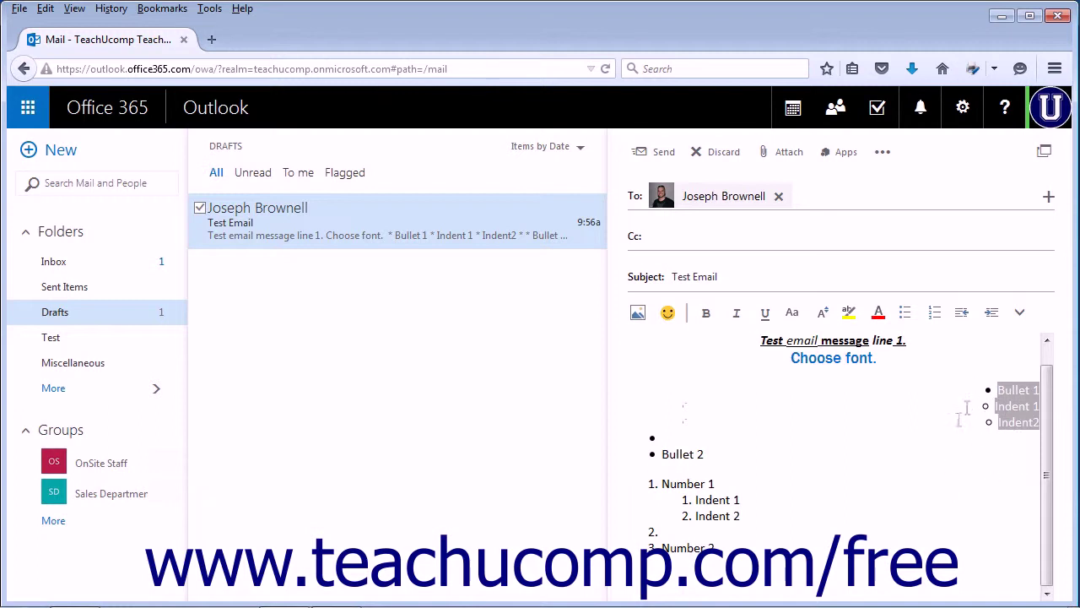
{"action": "left_click", "coordinate": [1019, 314]}
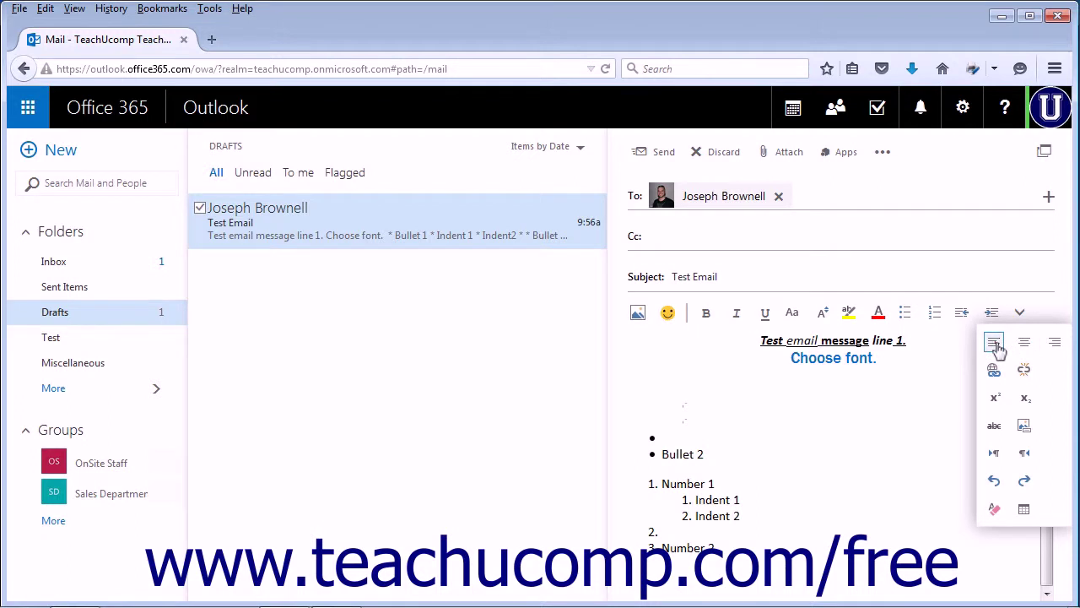
{"action": "left_click", "coordinate": [995, 342]}
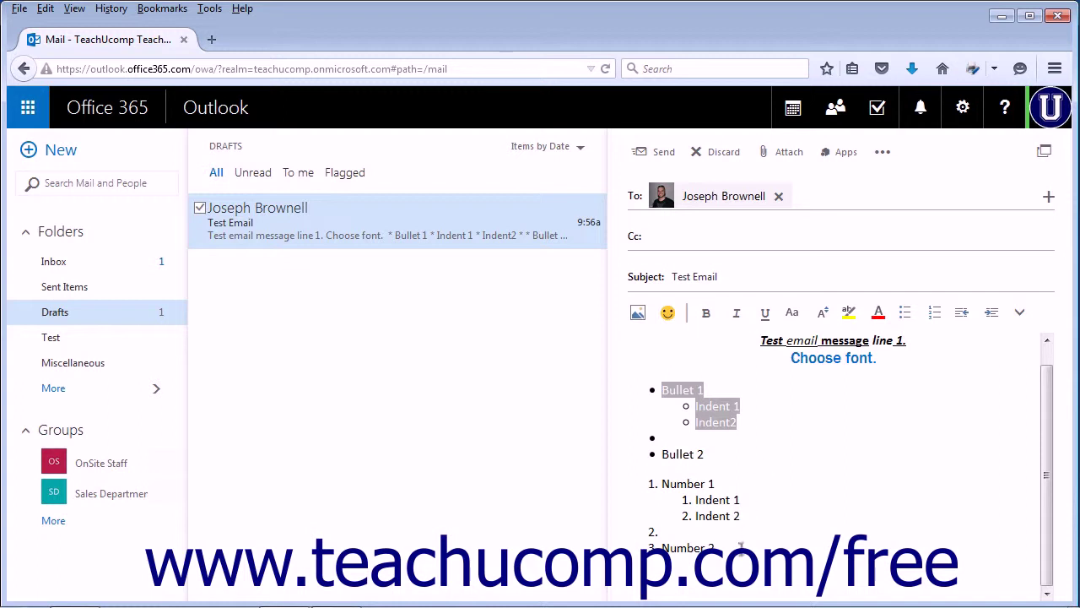
{"action": "left_click", "coordinate": [733, 438]}
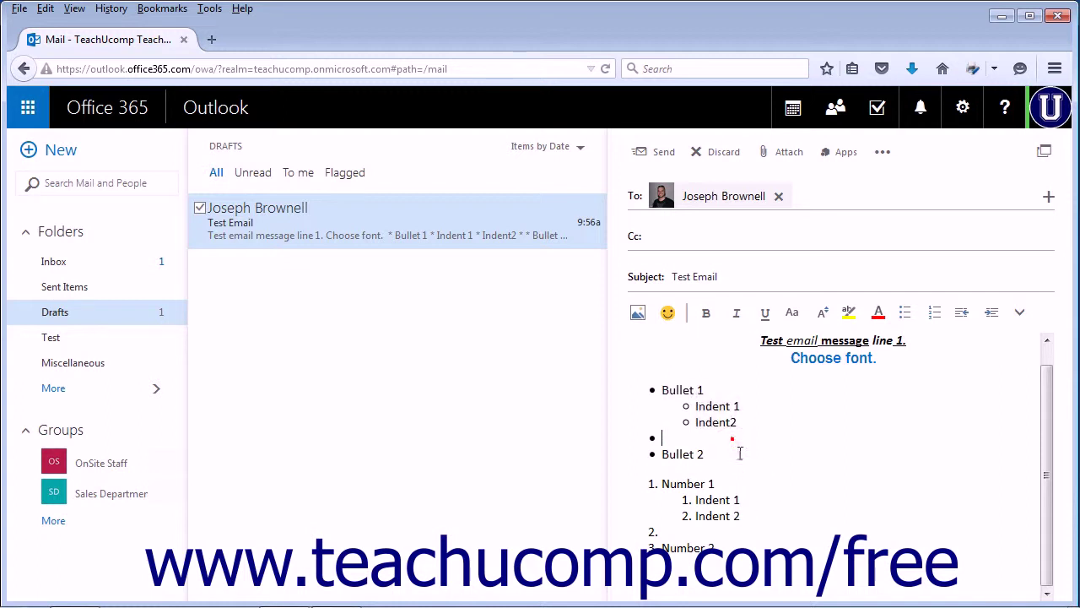
{"action": "key", "text": "Return"}
{"action": "key", "text": "Return"}
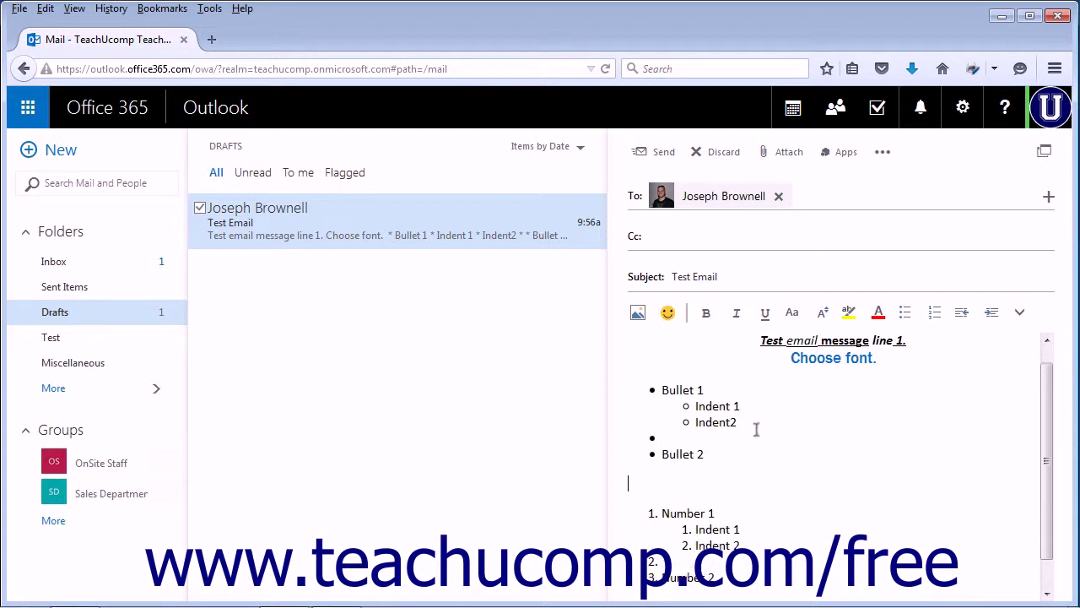
{"action": "left_click", "coordinate": [1020, 314]}
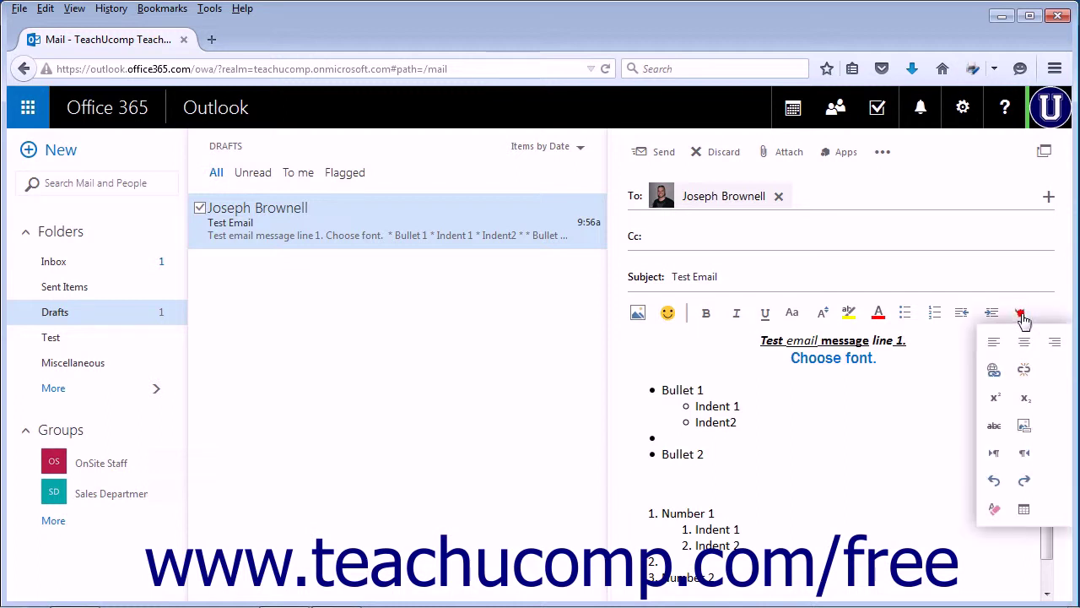
{"action": "left_click", "coordinate": [993, 376]}
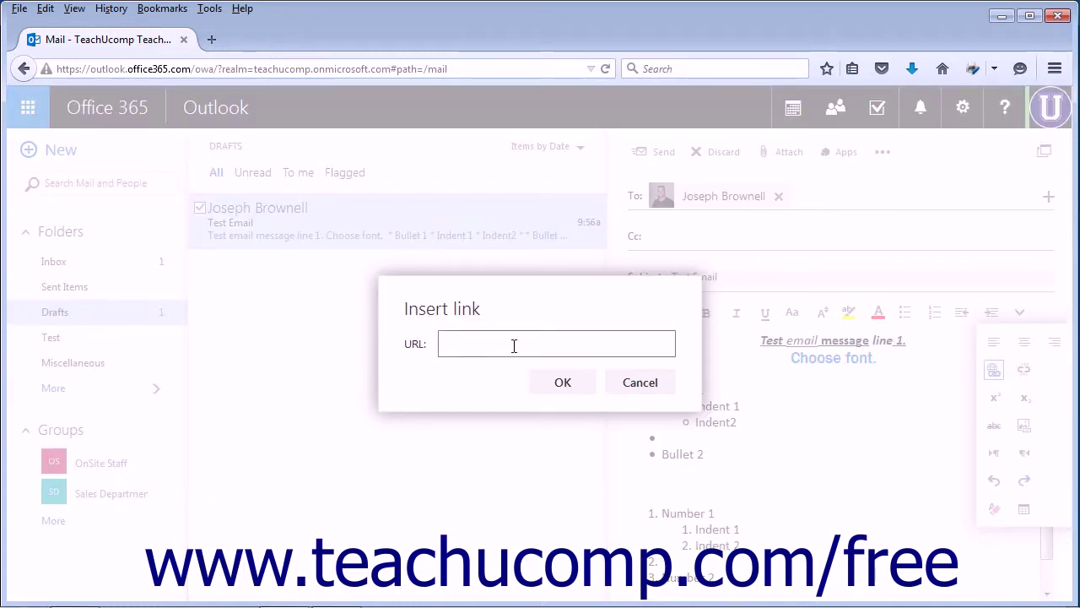
{"action": "type", "text": "www.teachucomp.com"}
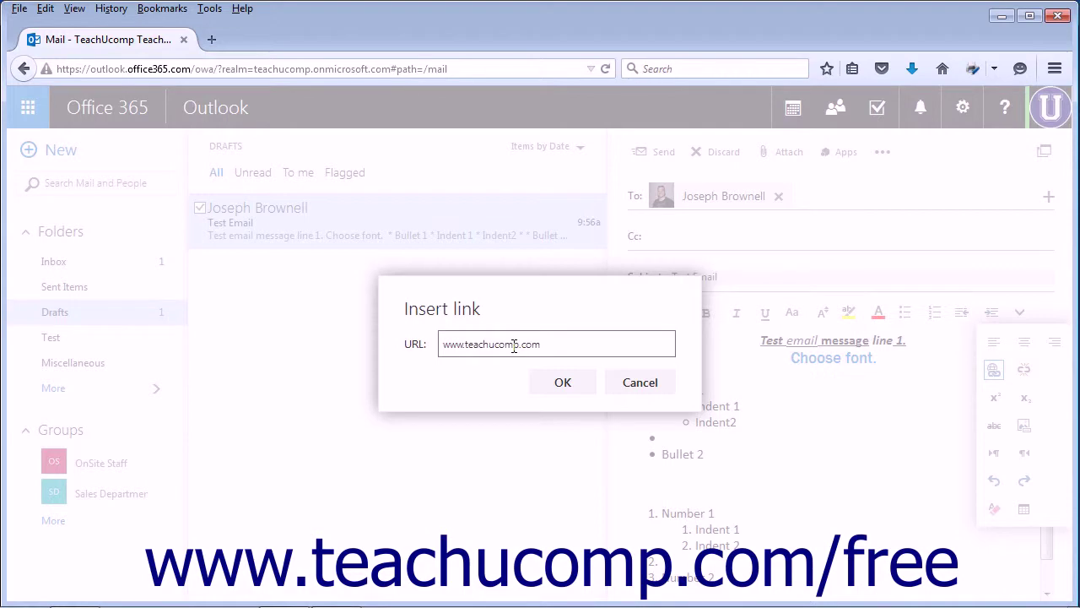
{"action": "left_click", "coordinate": [559, 381]}
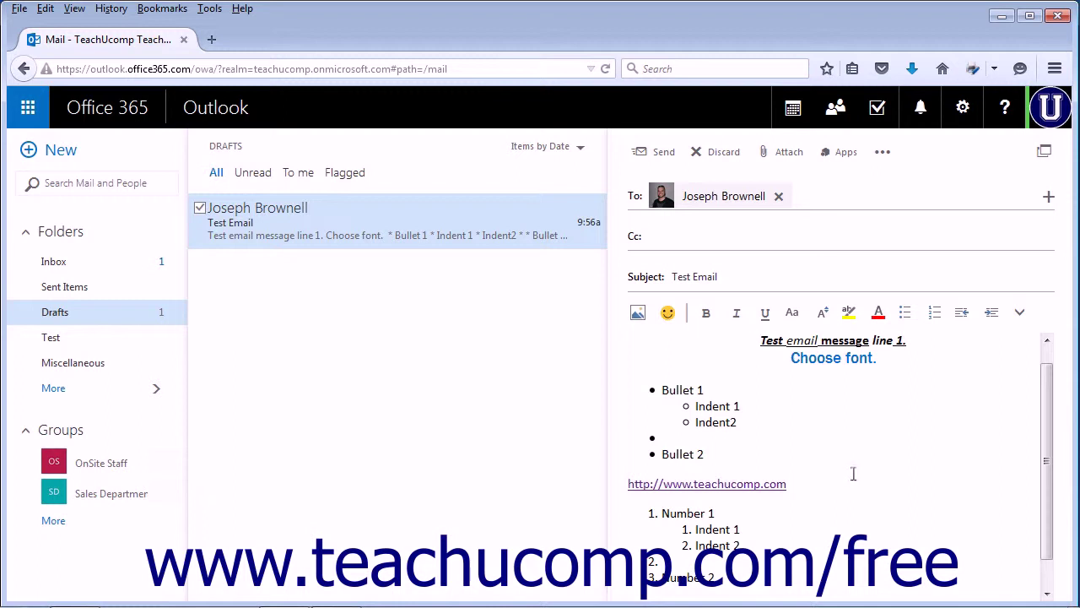
{"action": "left_click_drag", "start_coordinate": [798, 487], "coordinate": [628, 495]}
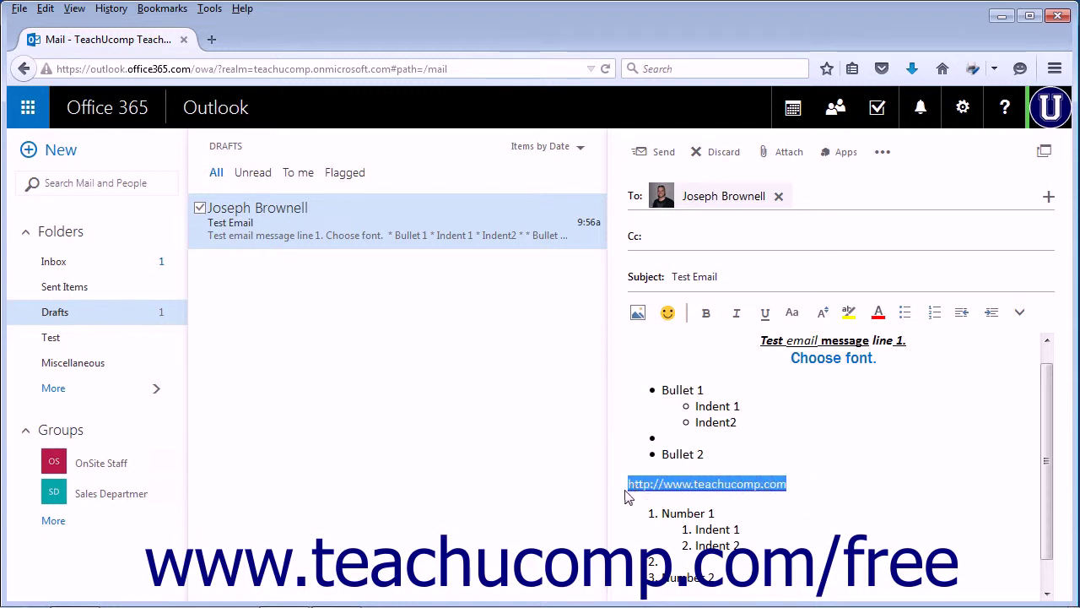
{"action": "left_click", "coordinate": [1020, 312]}
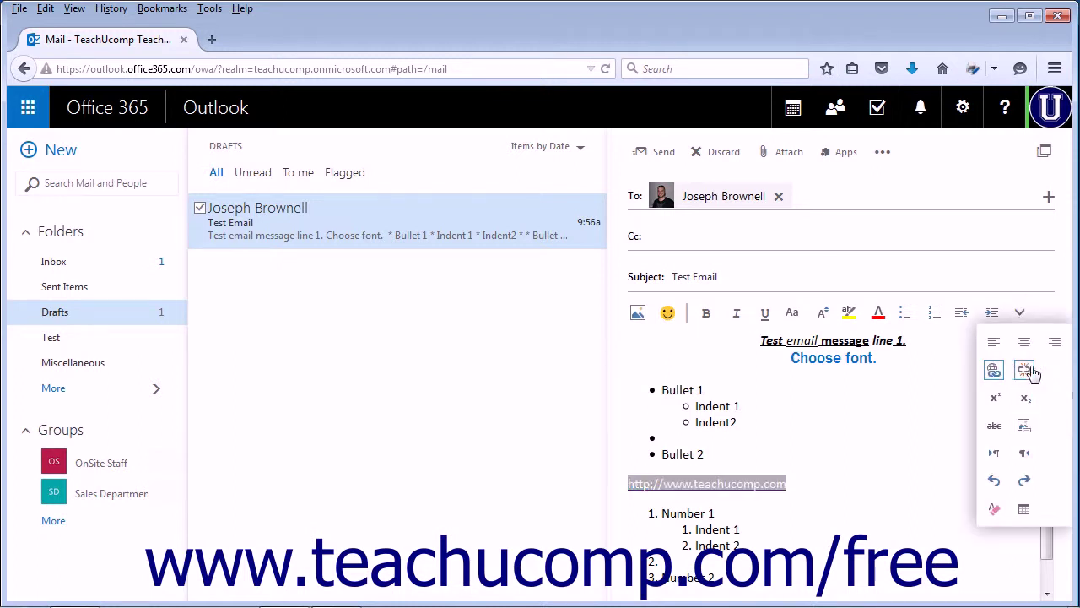
{"action": "left_click", "coordinate": [1022, 372]}
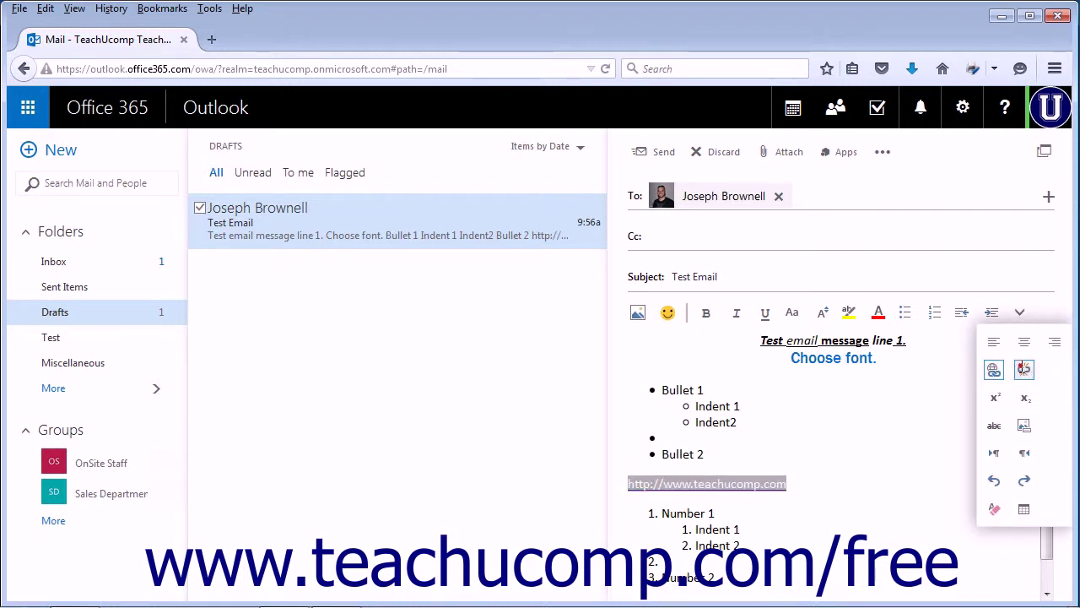
{"action": "left_click", "coordinate": [797, 482]}
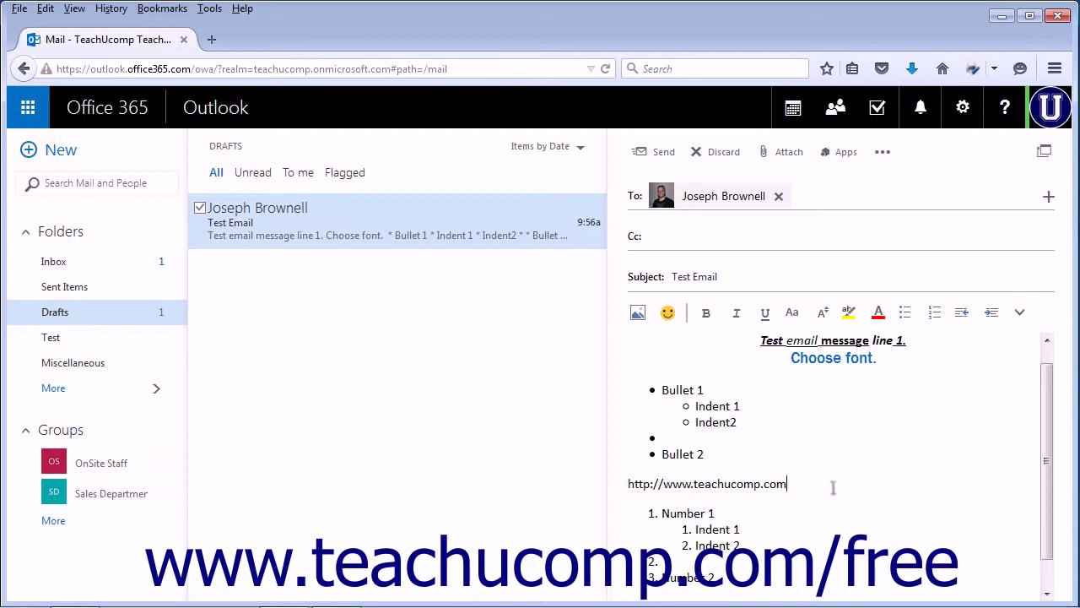
{"action": "key", "text": "Return"}
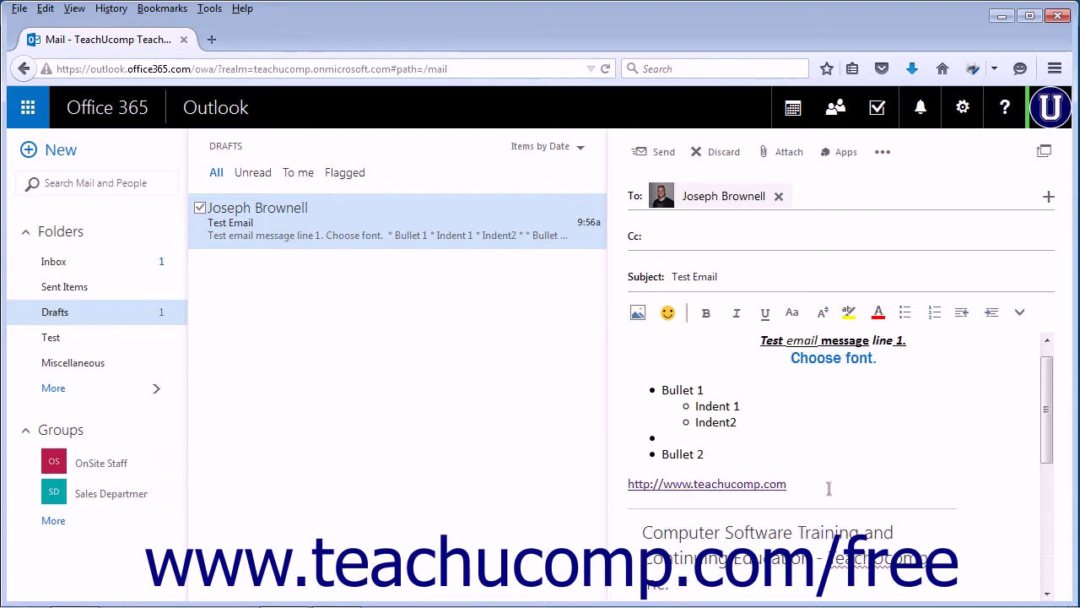
{"action": "type", "text": "Superscript"}
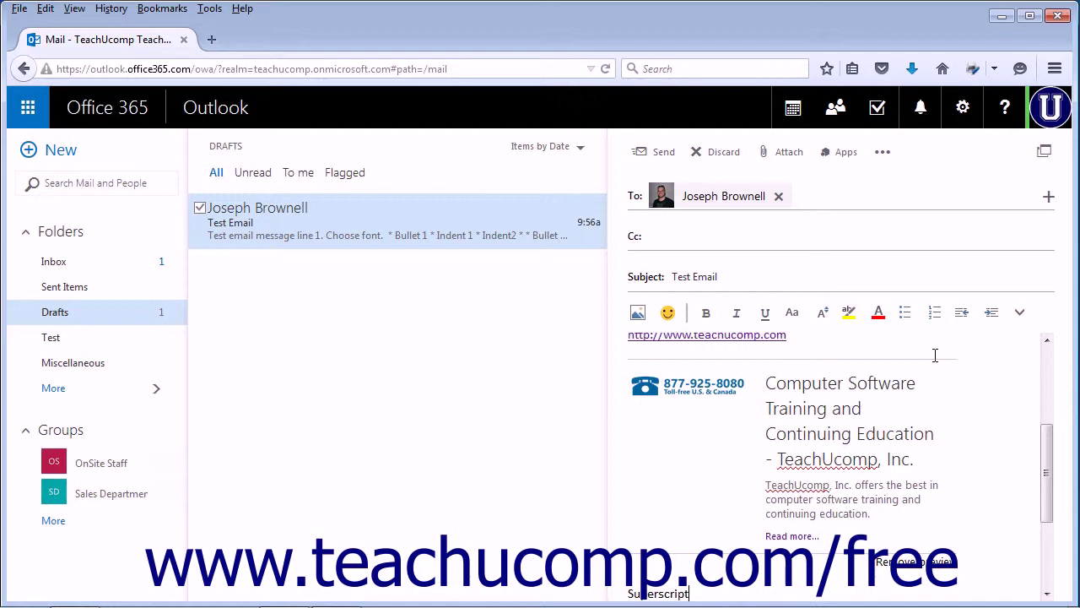
Step: Format the "script" part of the word "Superscript" as superscript
{"action": "scroll", "coordinate": [932, 363], "scroll_direction": "down", "scroll_amount": 3}
{"action": "left_click_drag", "start_coordinate": [692, 455], "coordinate": [663, 455]}
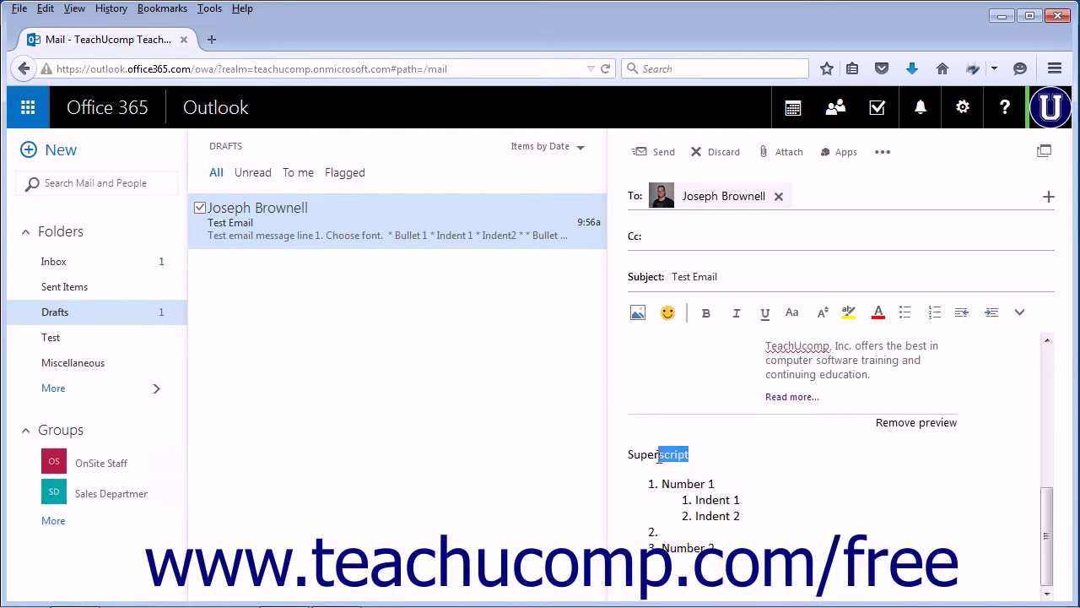
{"action": "left_click", "coordinate": [1020, 313]}
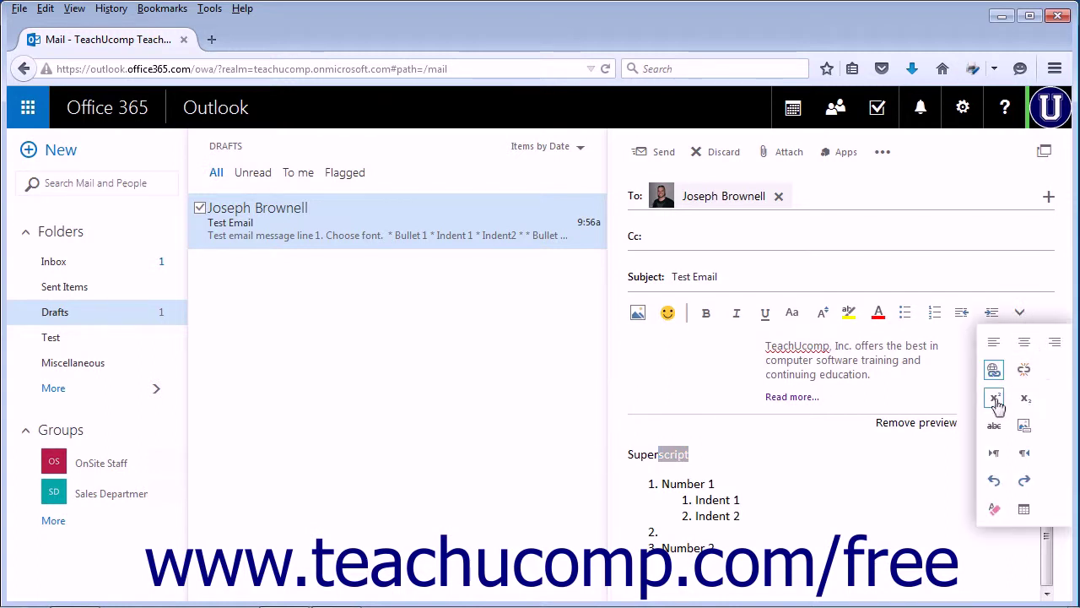
{"action": "left_click", "coordinate": [994, 398]}
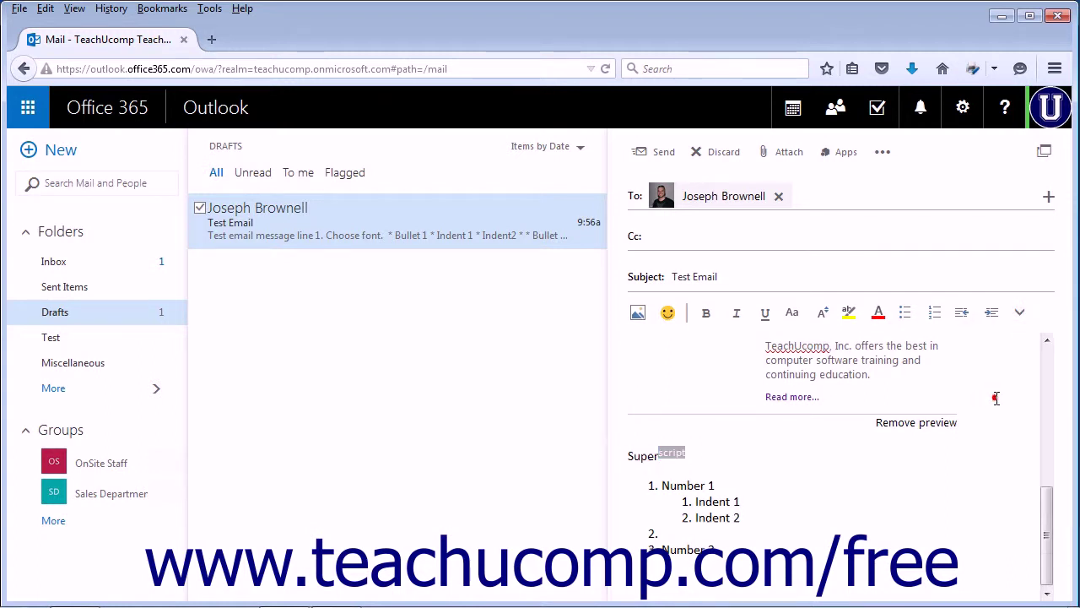
{"action": "left_click", "coordinate": [697, 454]}
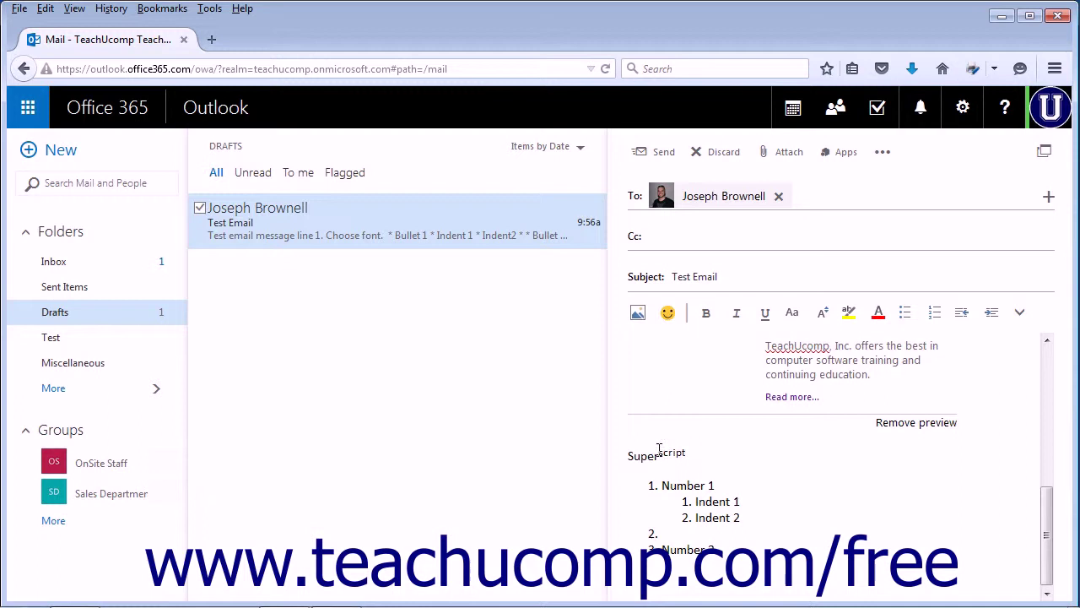
Step: Change the "script" part of the word "Superscript" to subscript
{"action": "left_click_drag", "start_coordinate": [659, 449], "coordinate": [687, 451]}
{"action": "left_click", "coordinate": [1020, 313]}
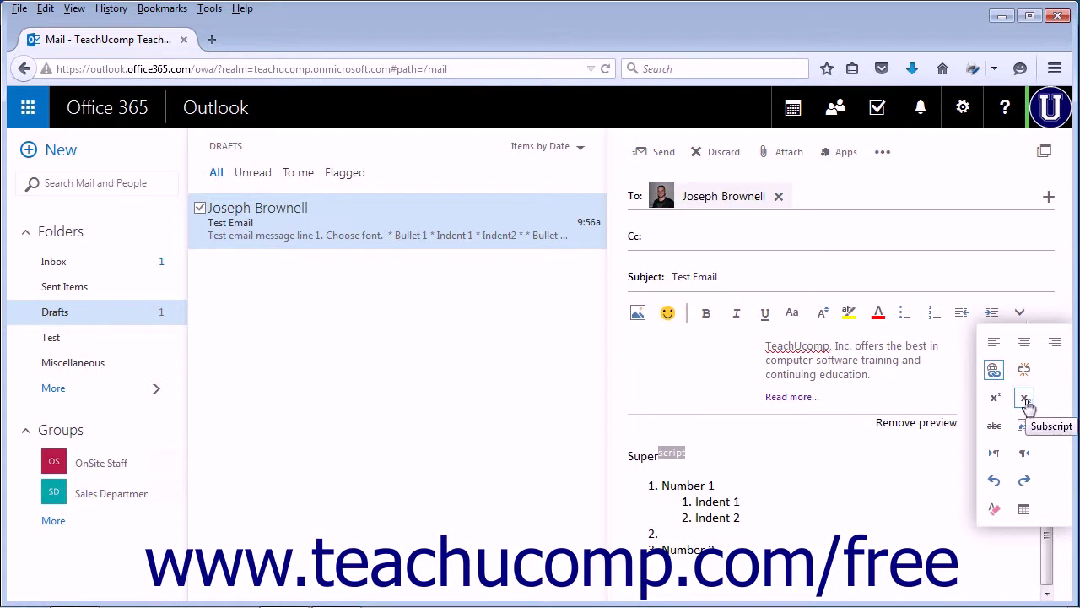
{"action": "left_click", "coordinate": [1026, 400]}
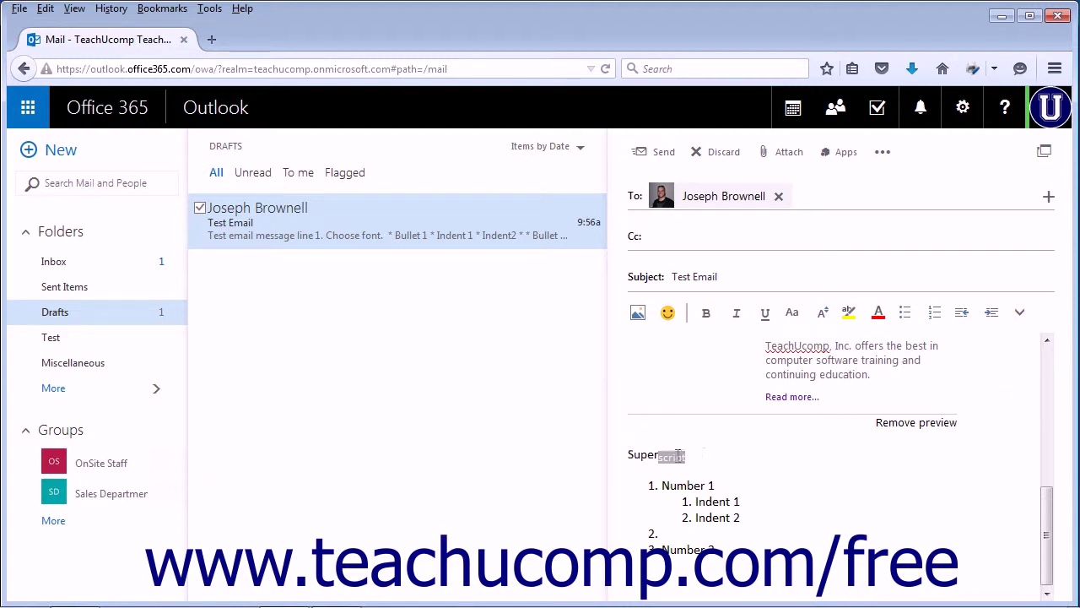
{"action": "left_click", "coordinate": [706, 462]}
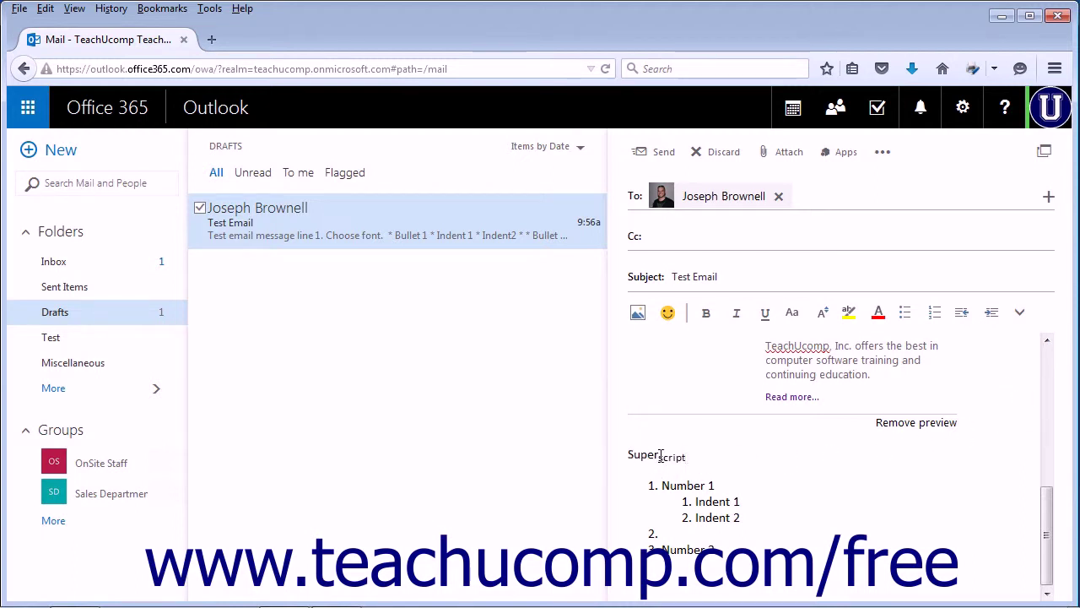
Step: Remove the subscript formatting from the "script" part of the word "Superscript"
{"action": "left_click_drag", "start_coordinate": [660, 456], "coordinate": [699, 457]}
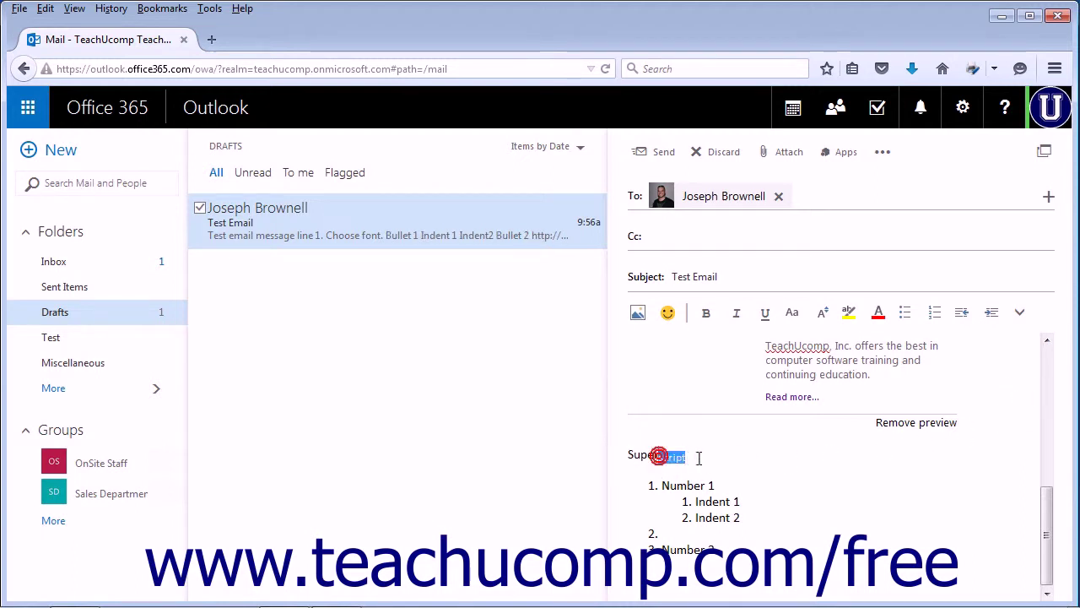
{"action": "left_click", "coordinate": [1019, 313]}
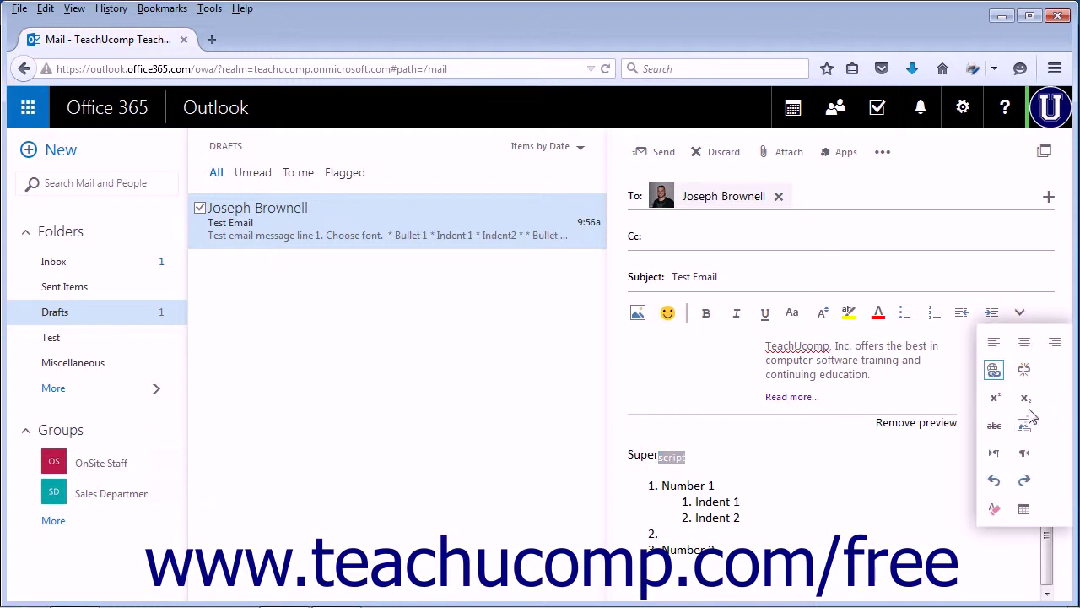
{"action": "left_click", "coordinate": [1026, 399]}
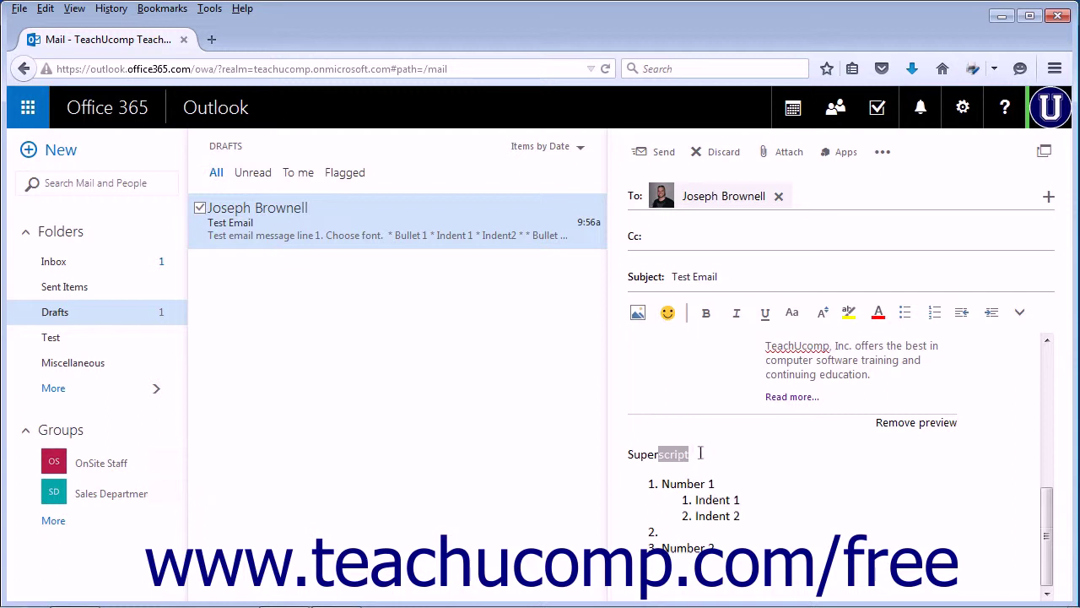
Step: Apply strikethrough to the whole word "Superscript"
{"action": "left_click_drag", "start_coordinate": [700, 453], "coordinate": [628, 463]}
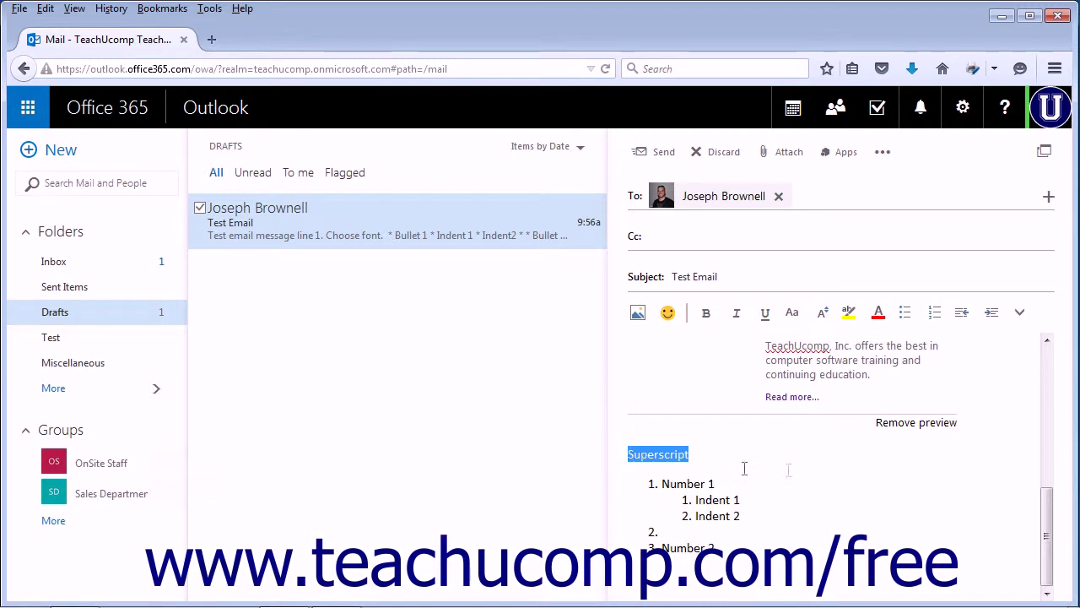
{"action": "left_click", "coordinate": [1019, 312]}
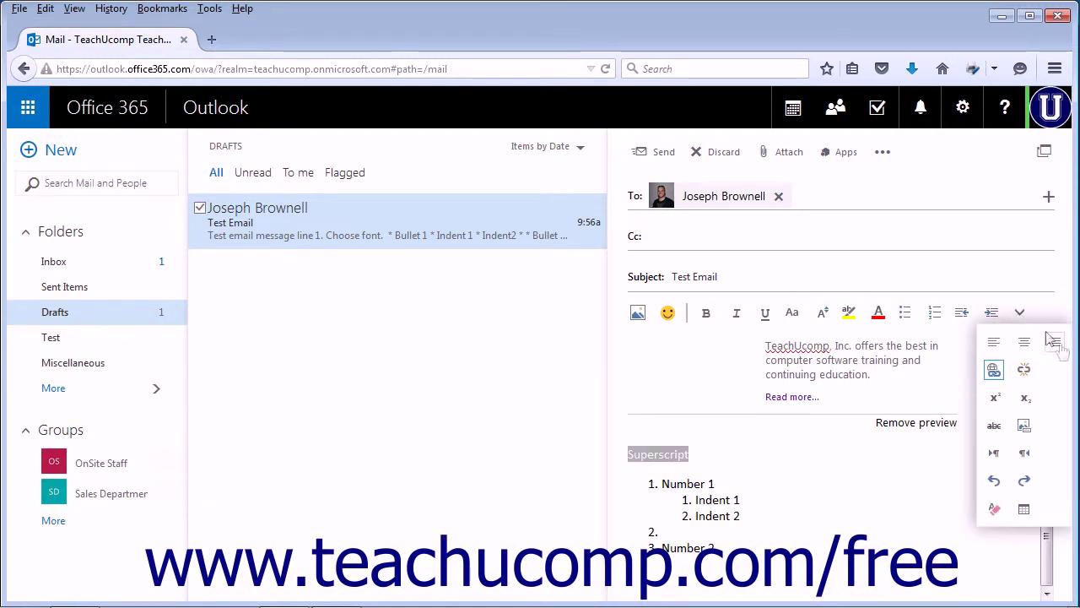
{"action": "left_click", "coordinate": [993, 428]}
{"action": "left_click", "coordinate": [711, 457]}
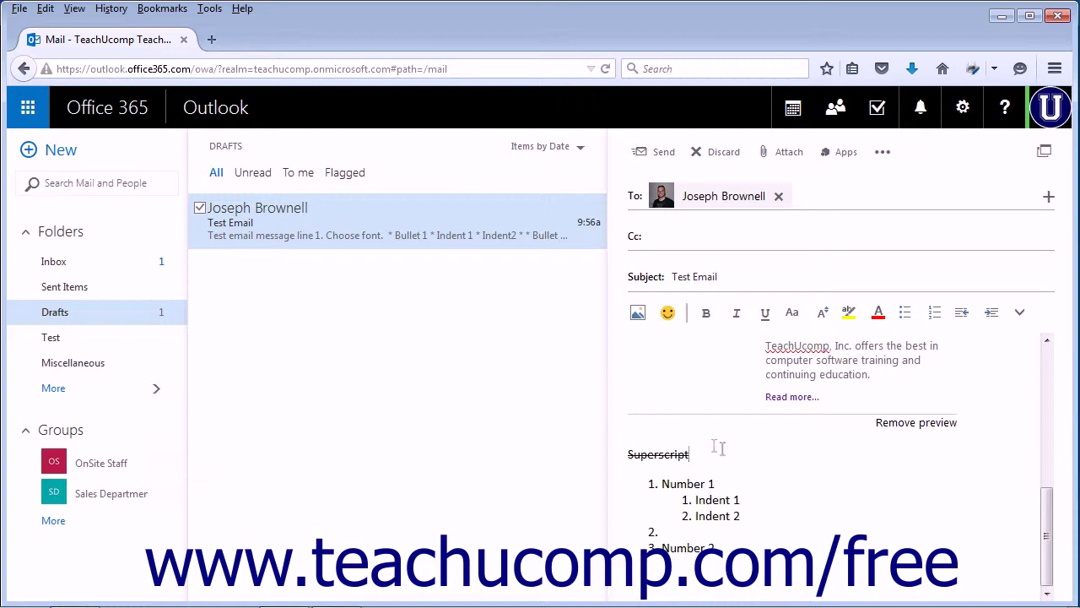
Step: Remove the strikethrough from the word "Superscript"
{"action": "left_click_drag", "start_coordinate": [718, 451], "coordinate": [631, 458]}
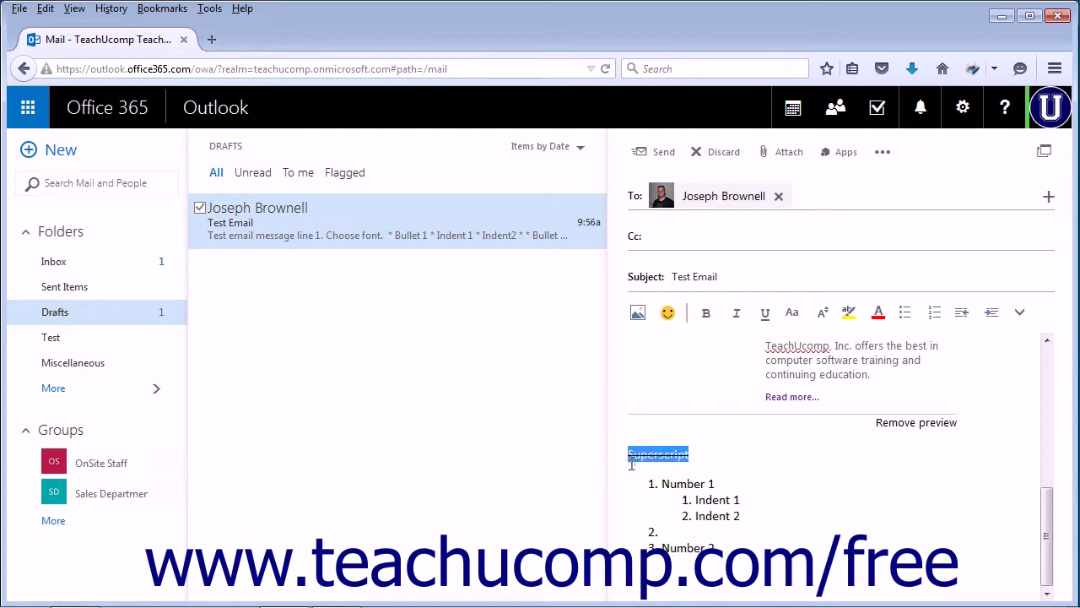
{"action": "left_click", "coordinate": [1019, 312]}
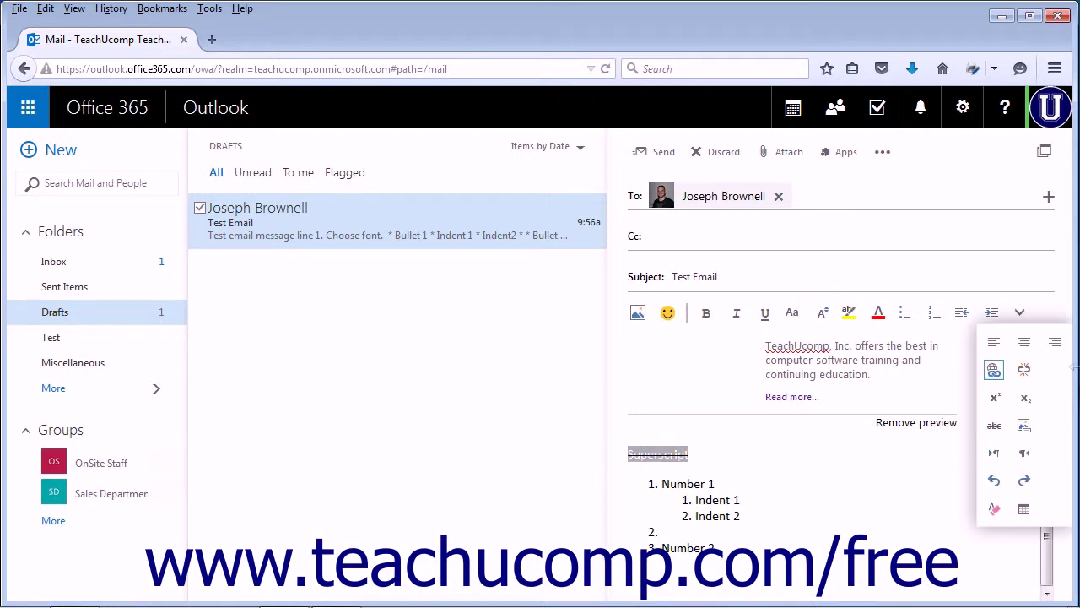
{"action": "left_click", "coordinate": [995, 428]}
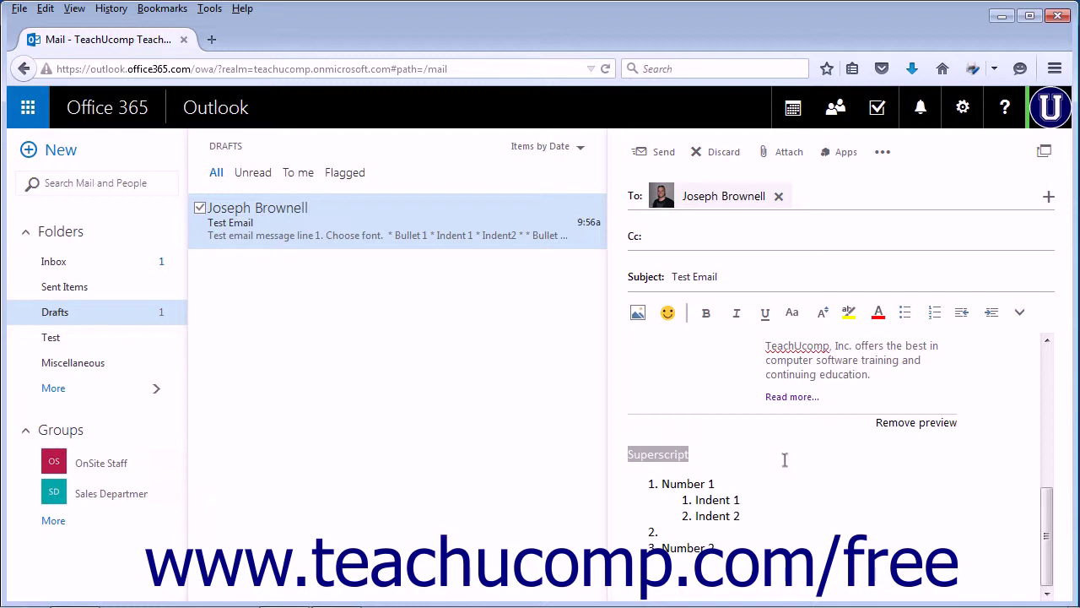
{"action": "left_click", "coordinate": [903, 459]}
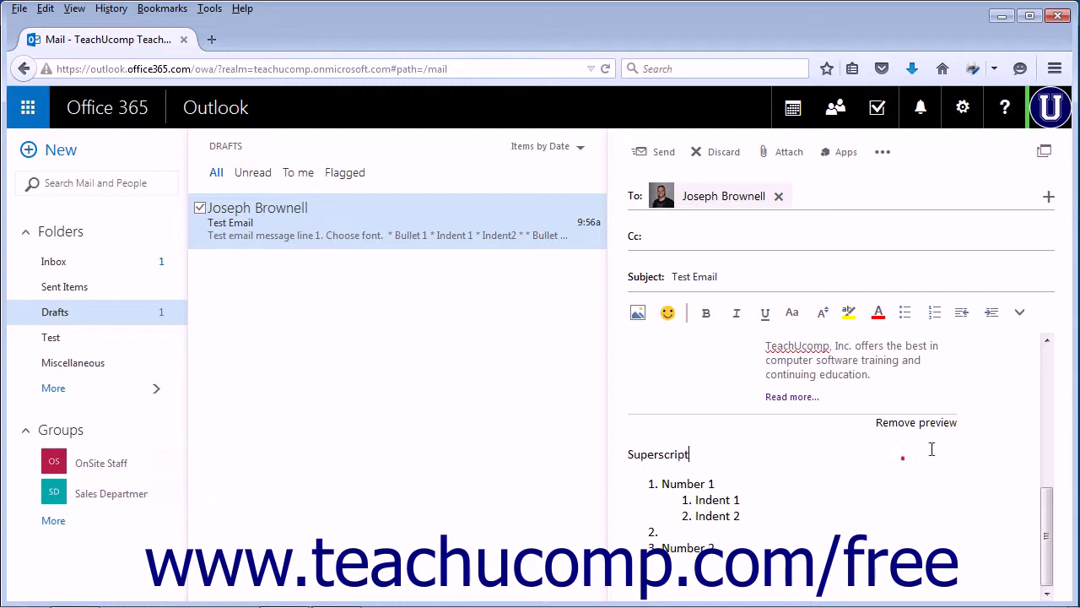
Step: Insert the alternate text "Mountain Landscape picture" and look through the message body
{"action": "left_click", "coordinate": [1019, 312]}
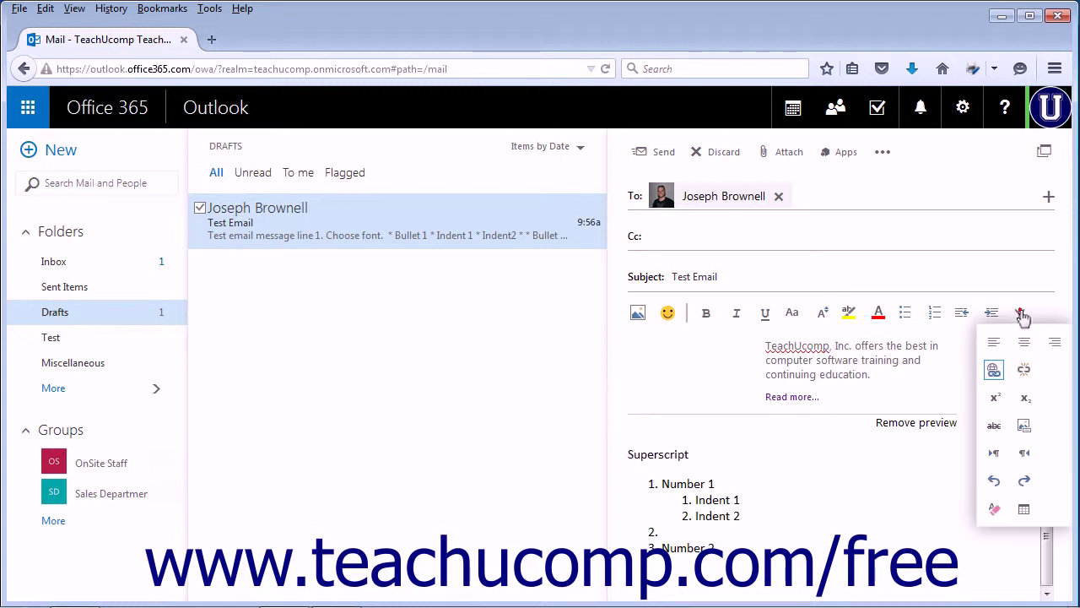
{"action": "left_click", "coordinate": [1024, 429]}
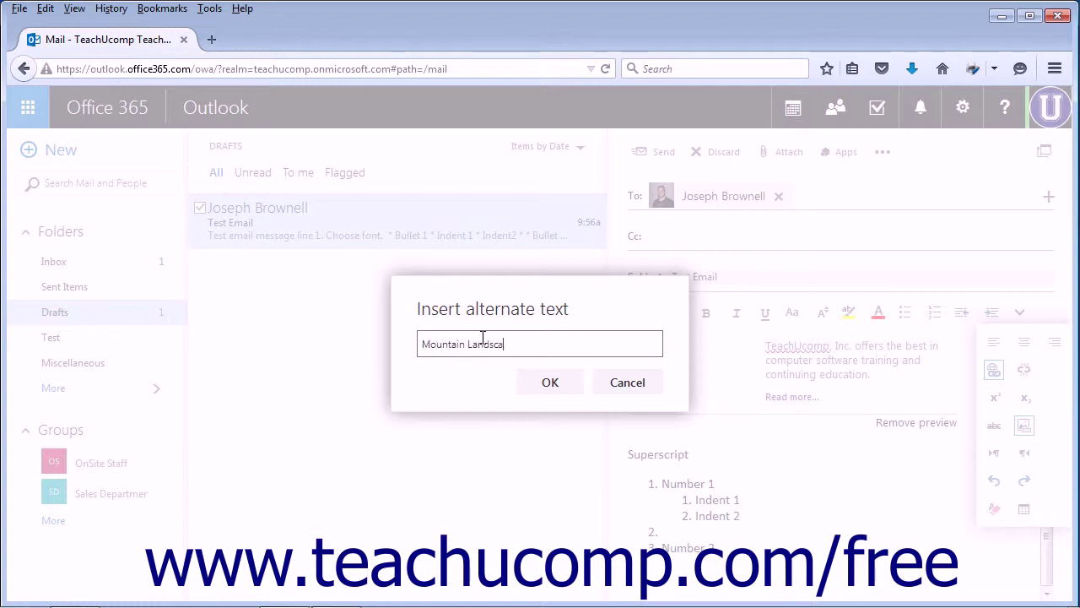
{"action": "type", "text": "picture"}
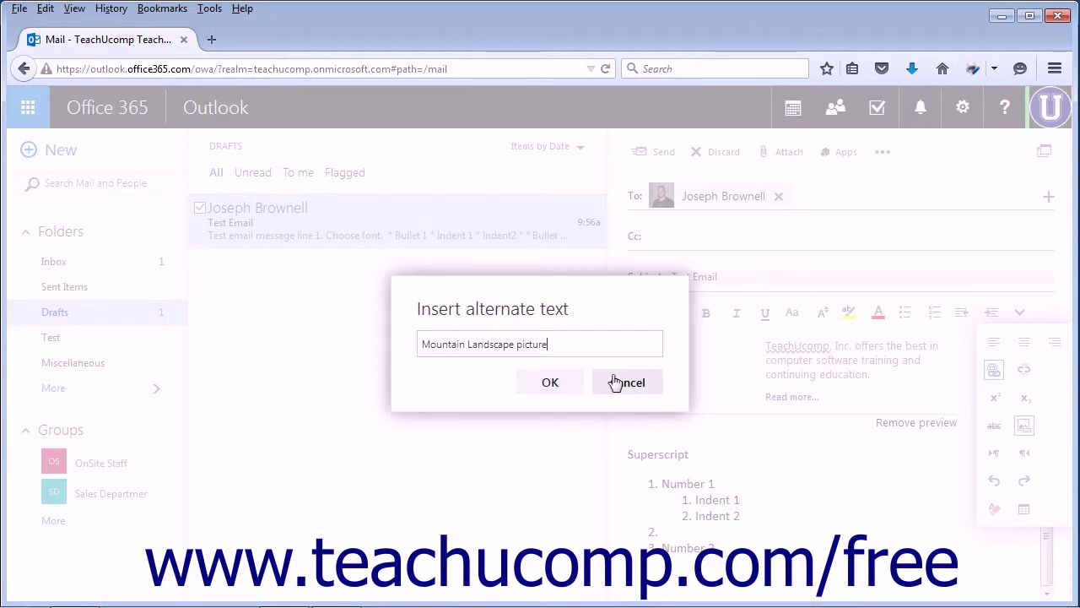
{"action": "left_click", "coordinate": [577, 382]}
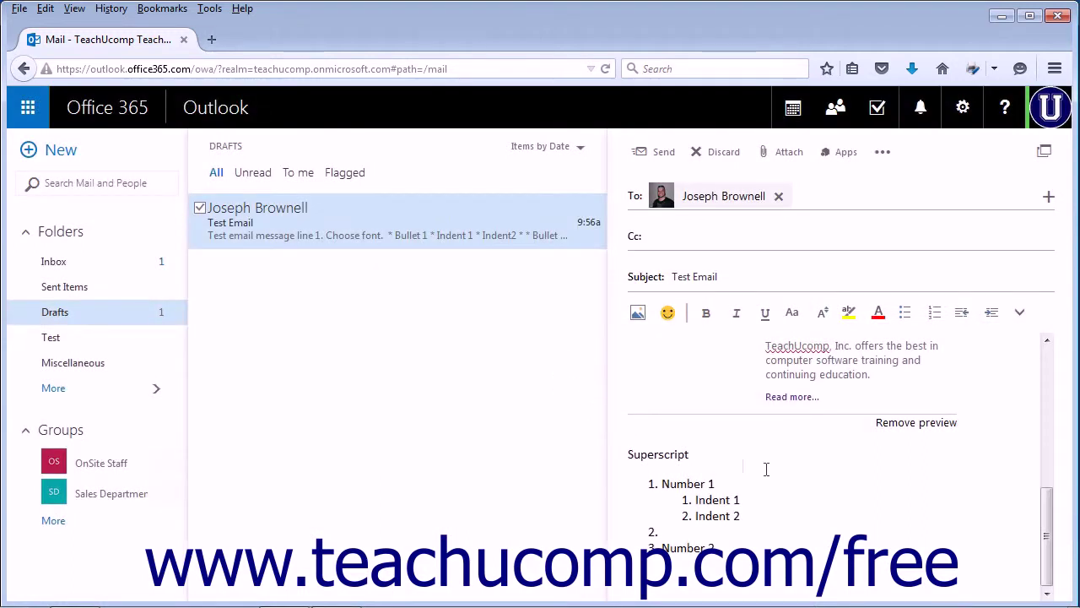
{"action": "scroll", "coordinate": [800, 472], "scroll_direction": "up", "scroll_amount": 10}
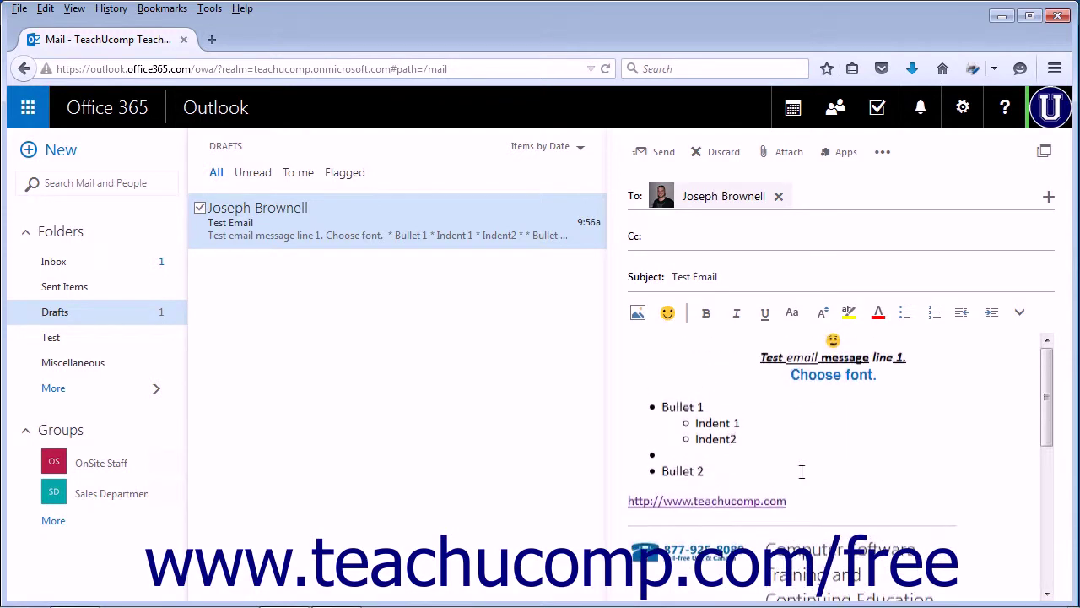
{"action": "scroll", "coordinate": [802, 471], "scroll_direction": "down", "scroll_amount": 10}
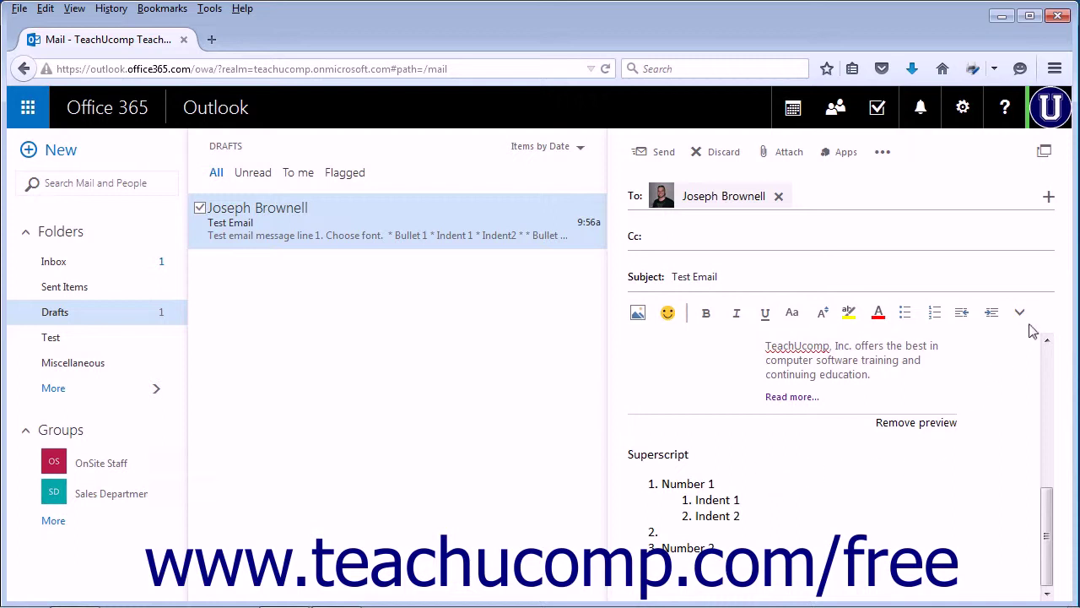
Step: Add the line "Left to right." below the numbered list and apply the left-to-right text direction to it
{"action": "left_click", "coordinate": [688, 456]}
{"action": "type", "text": "right."}
{"action": "left_click", "coordinate": [1019, 312]}
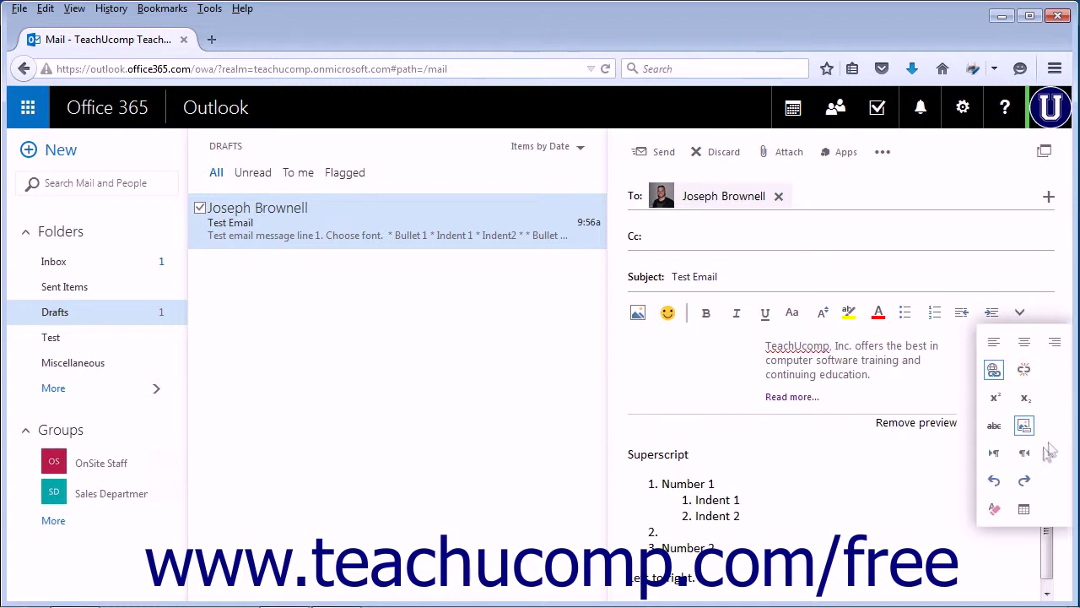
{"action": "left_click", "coordinate": [995, 454]}
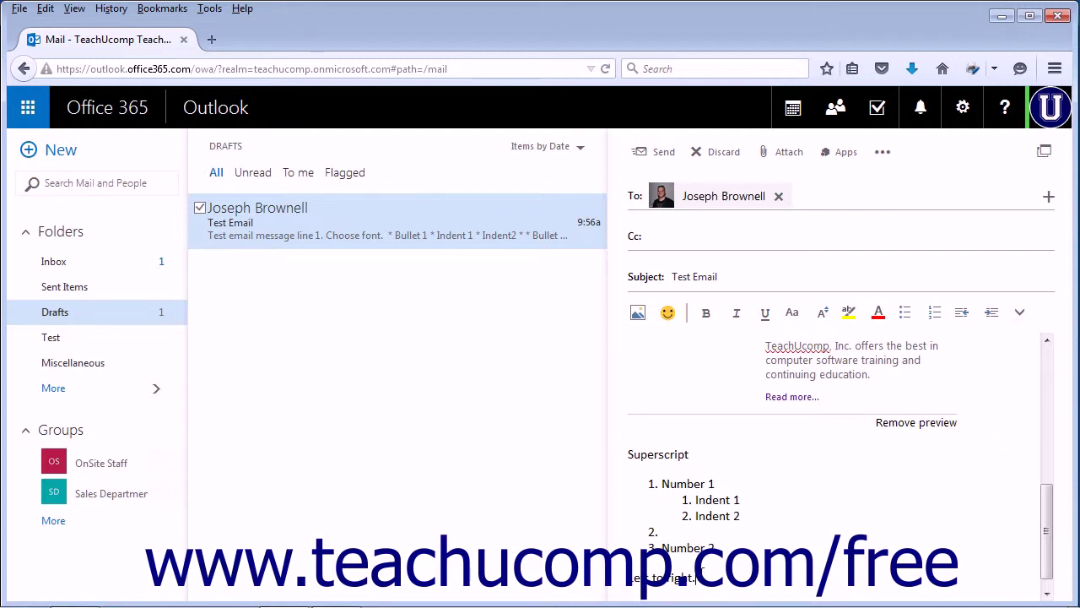
Step: Switch the "Left to right." line below the numbered list to right-to-left text direction
{"action": "left_click", "coordinate": [1021, 312]}
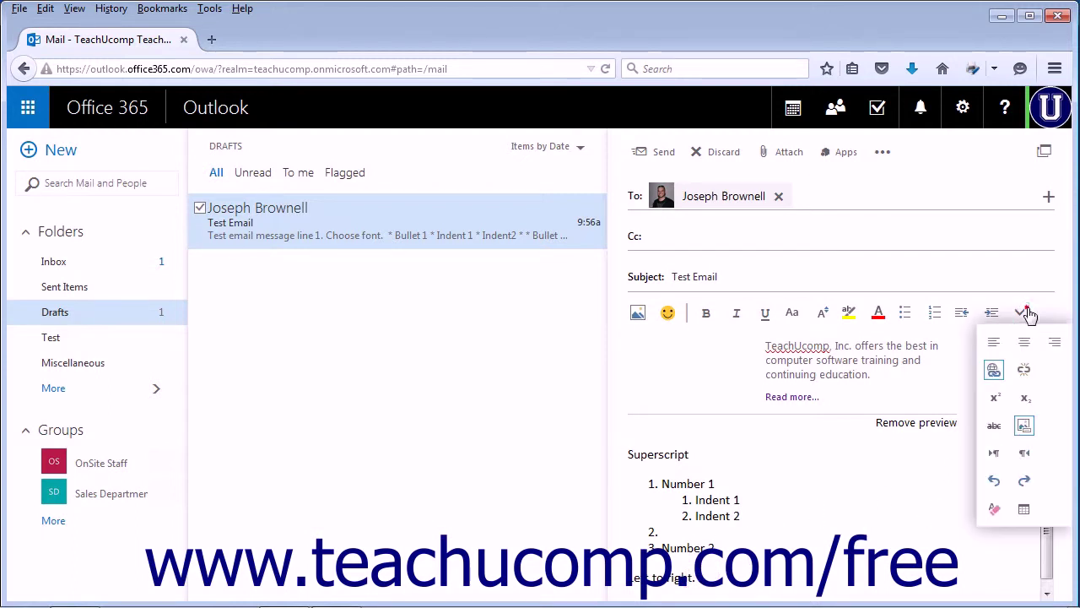
{"action": "left_click", "coordinate": [1024, 457]}
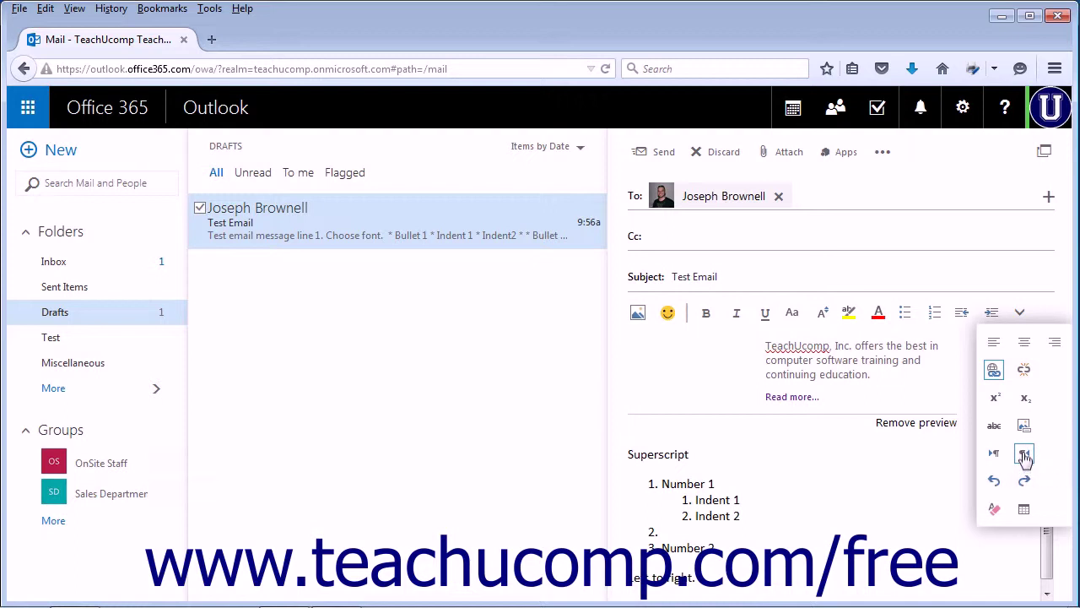
{"action": "left_click", "coordinate": [1024, 457]}
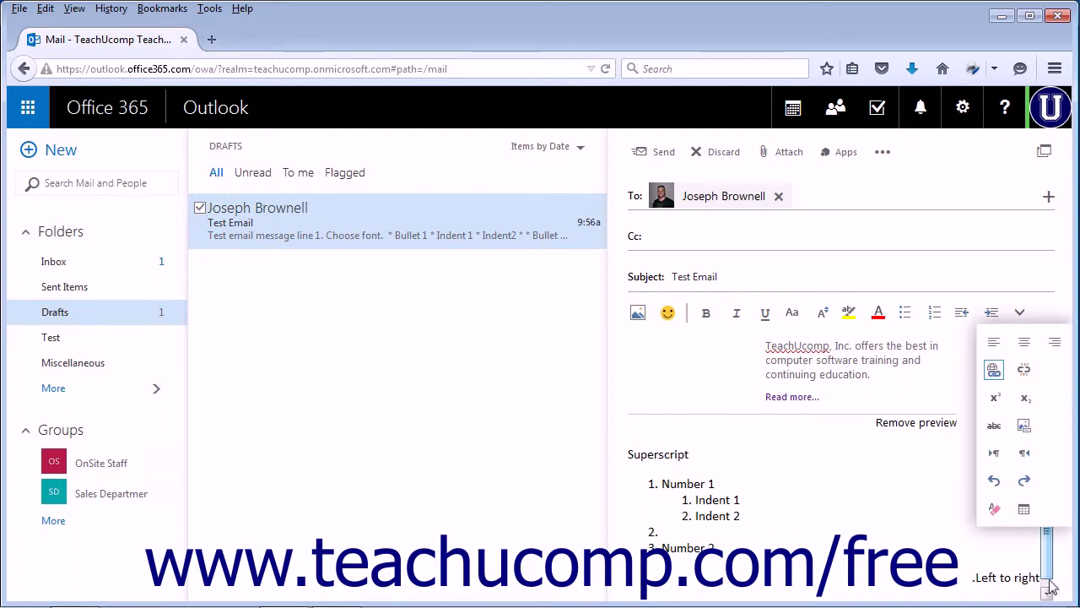
Step: Add the text "Right to left" to the right-to-left line below the numbered list
{"action": "left_click", "coordinate": [1005, 558]}
{"action": "scroll", "coordinate": [1014, 555], "scroll_direction": "down", "scroll_amount": 1}
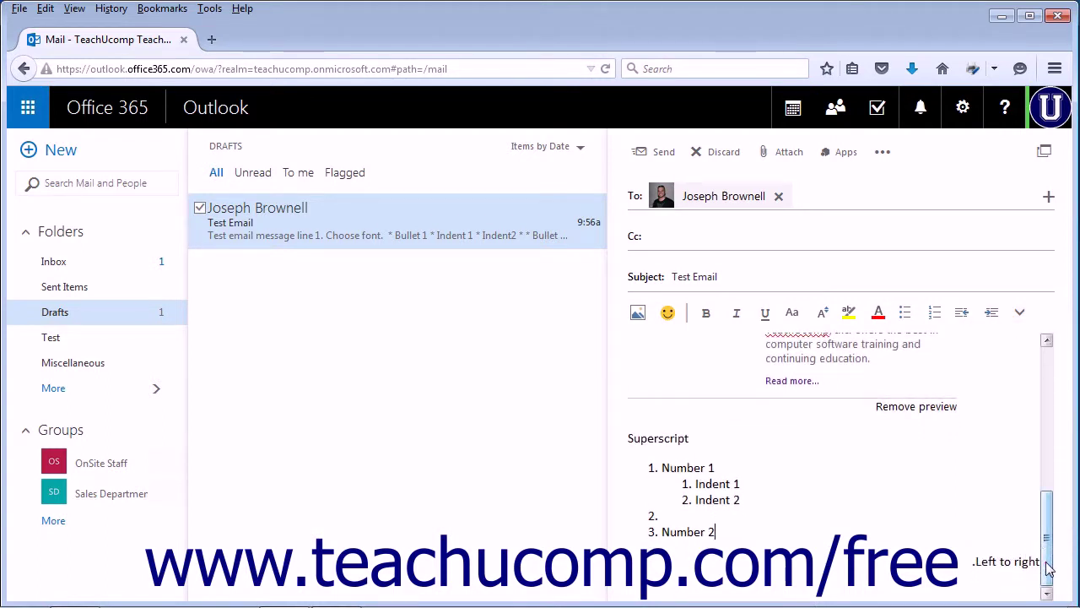
{"action": "type", "text": "Right to left"}
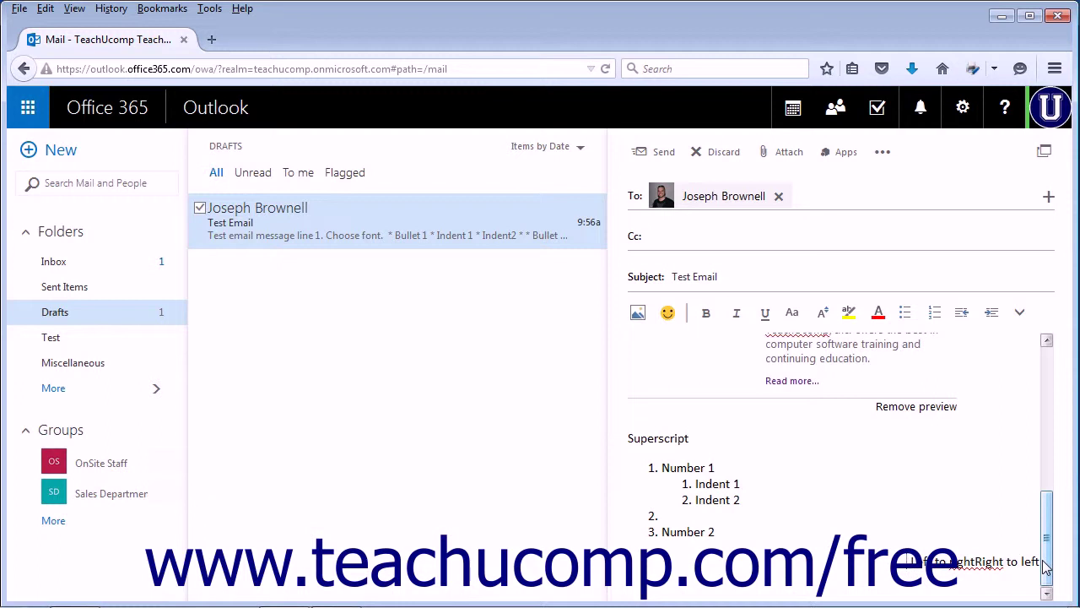
Step: Set the text line below the numbered list back to left-to-right direction, and delete that line
{"action": "left_click", "coordinate": [1019, 312]}
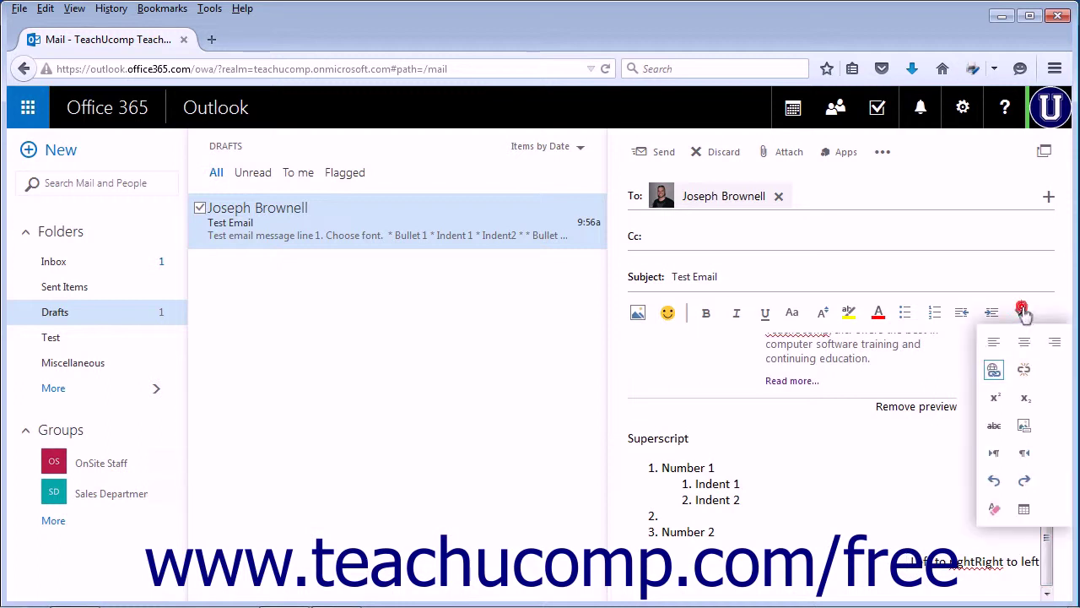
{"action": "left_click", "coordinate": [994, 453]}
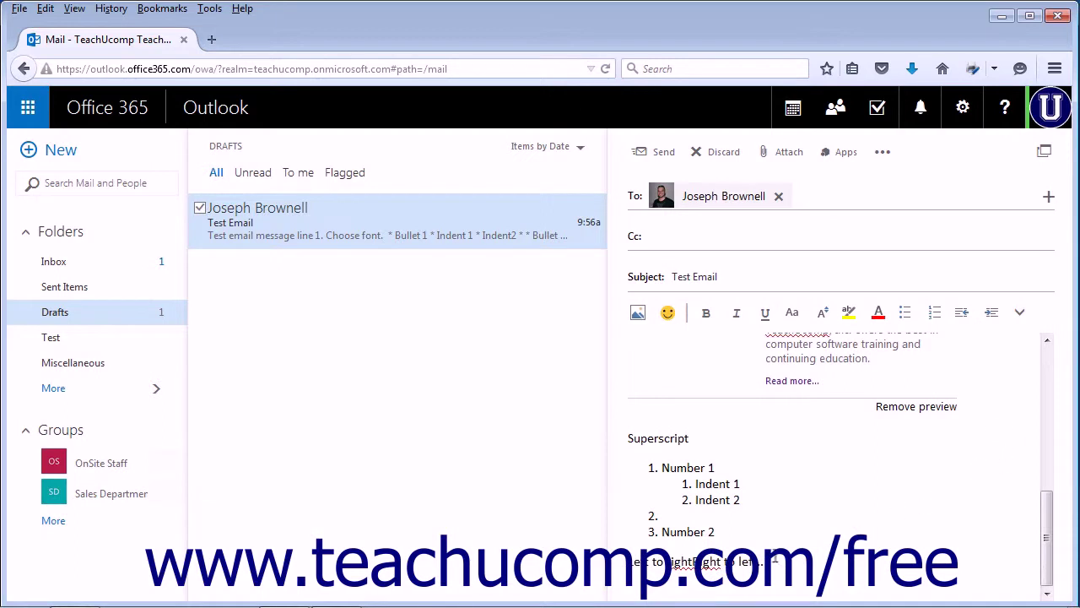
{"action": "triple_click", "coordinate": [817, 566]}
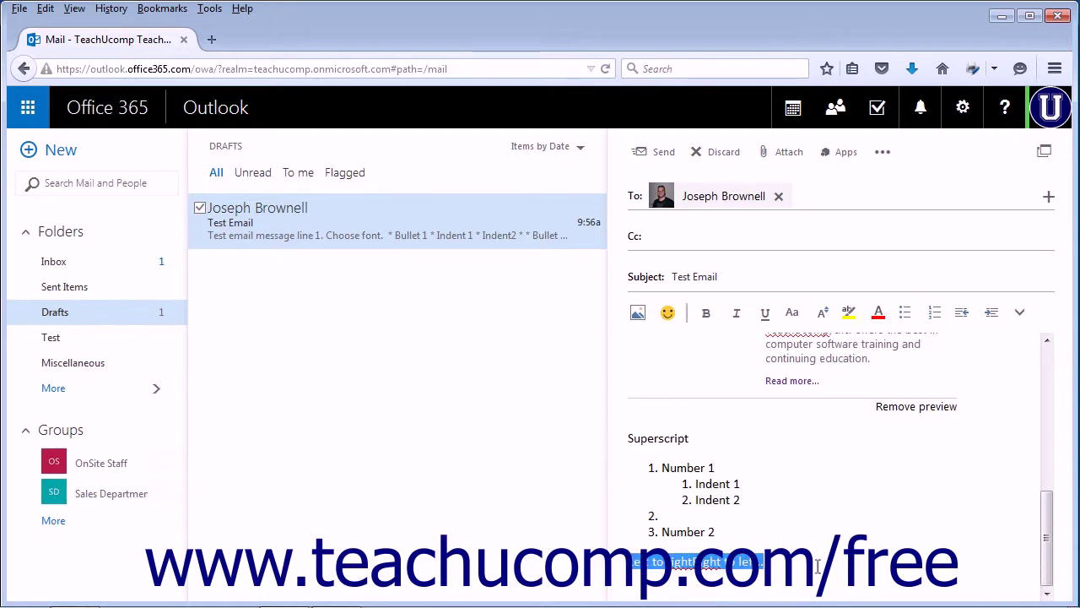
{"action": "key", "text": "Delete"}
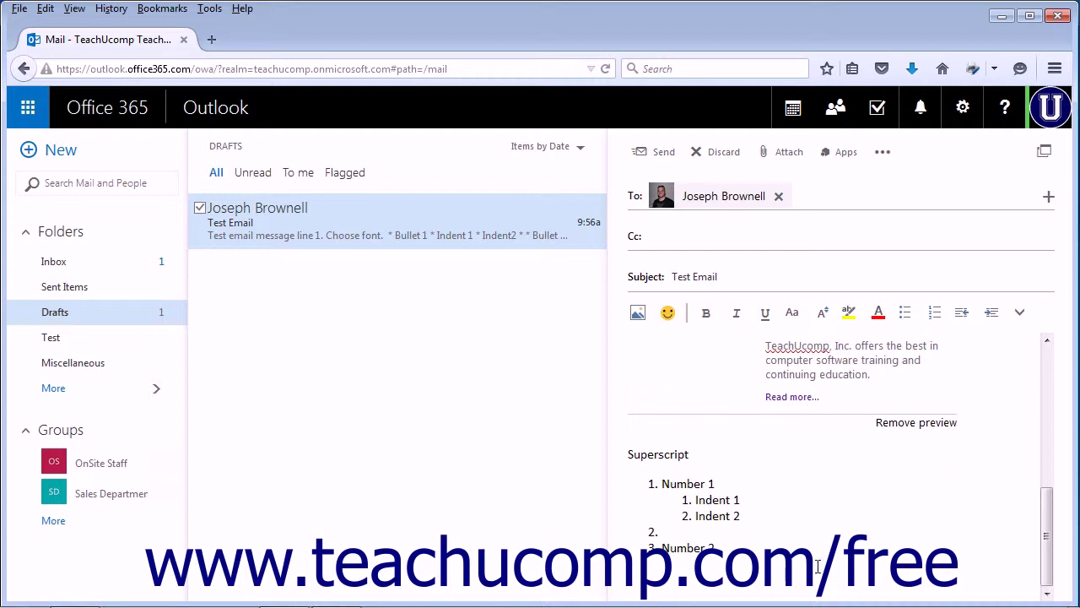
Step: Undo the deletion of the text line below the numbered list, and redo that deletion
{"action": "left_click", "coordinate": [1020, 313]}
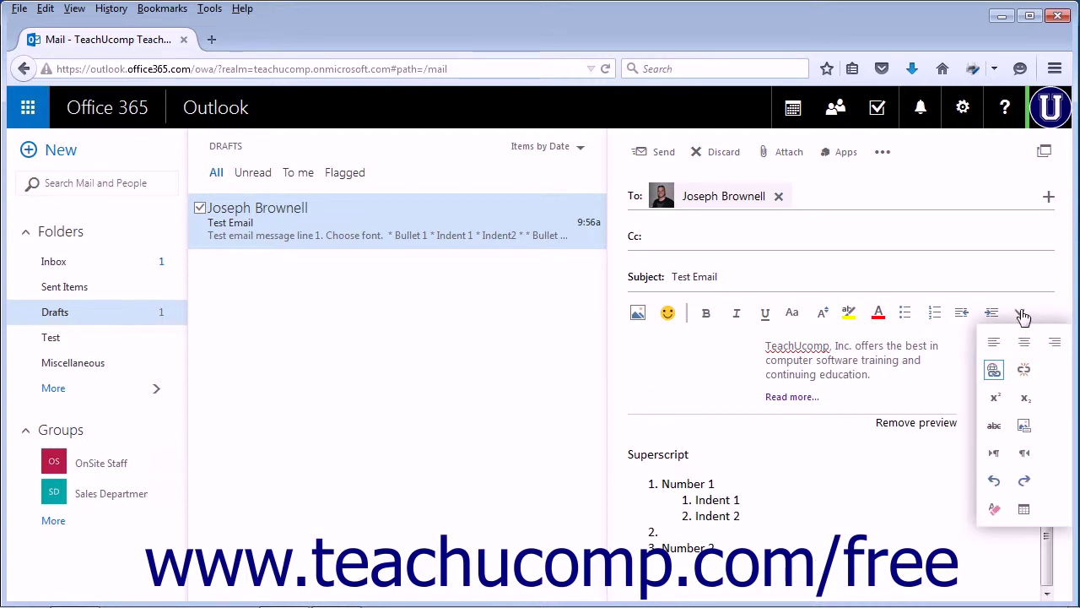
{"action": "left_click", "coordinate": [994, 481]}
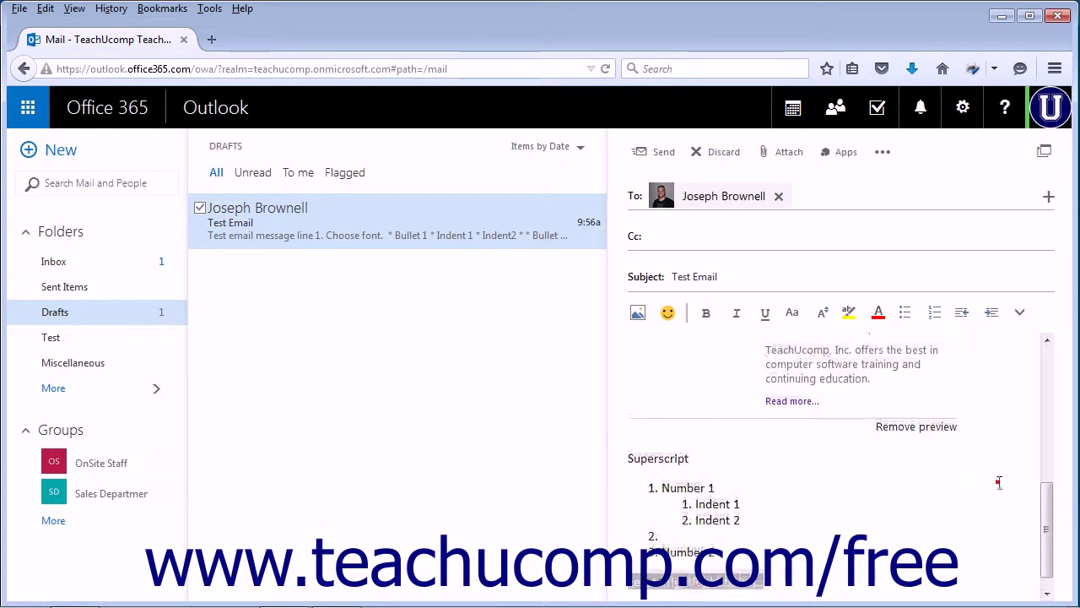
{"action": "left_click", "coordinate": [774, 579]}
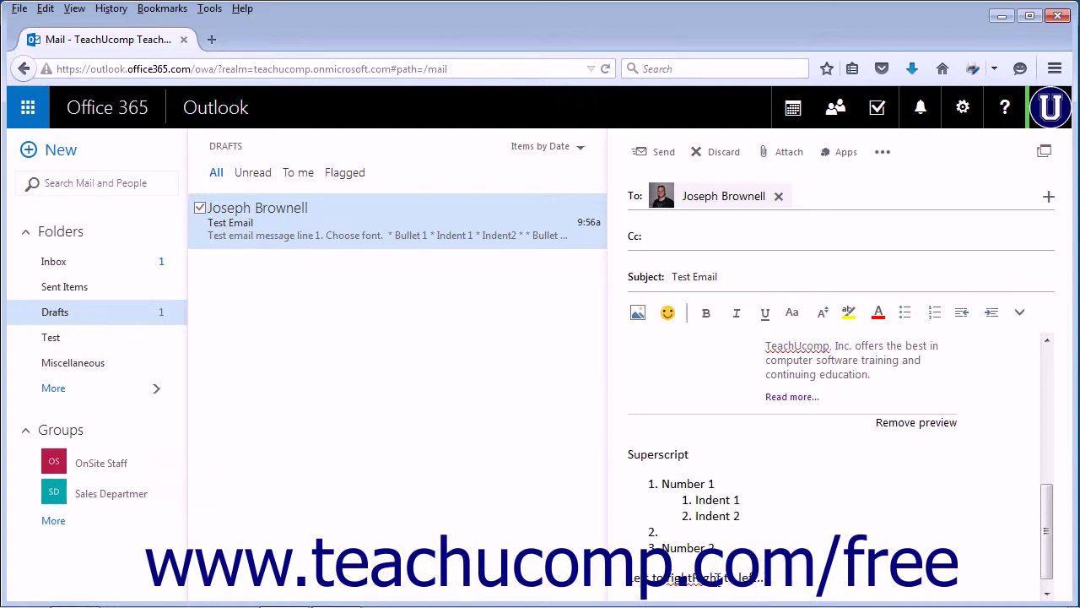
{"action": "left_click", "coordinate": [1020, 313]}
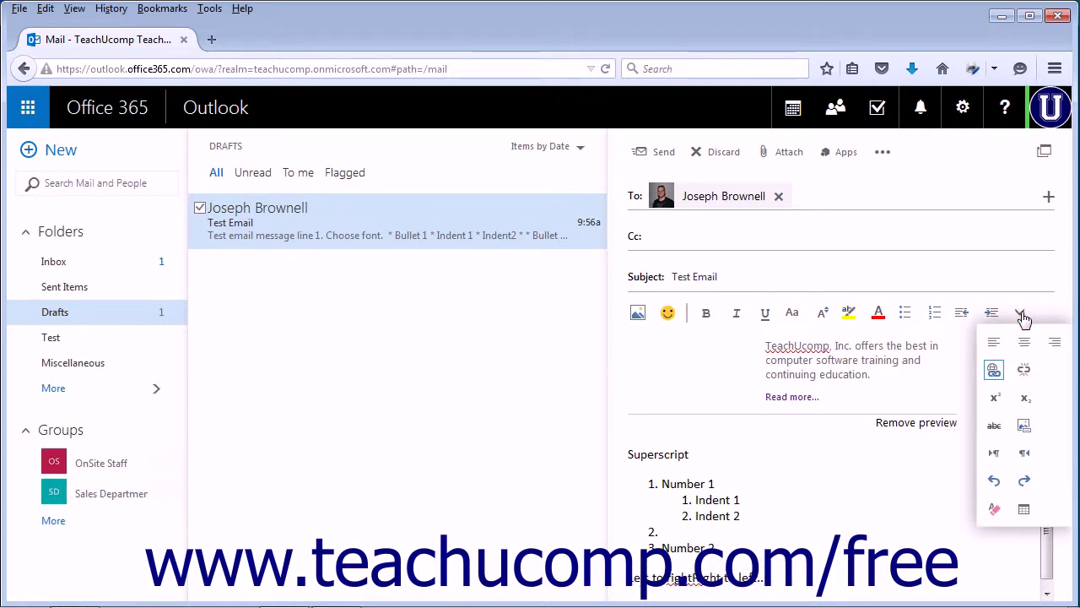
{"action": "left_click", "coordinate": [1023, 483]}
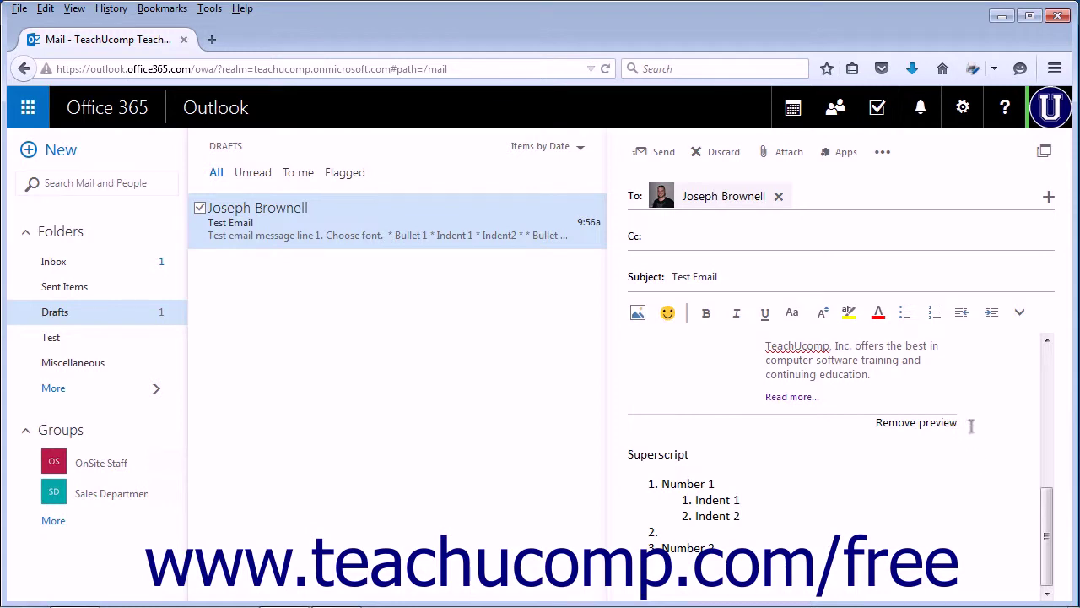
Step: Clear all character formatting from the two centered lines "Test email message line 1." and "Choose font."
{"action": "left_click", "coordinate": [935, 422]}
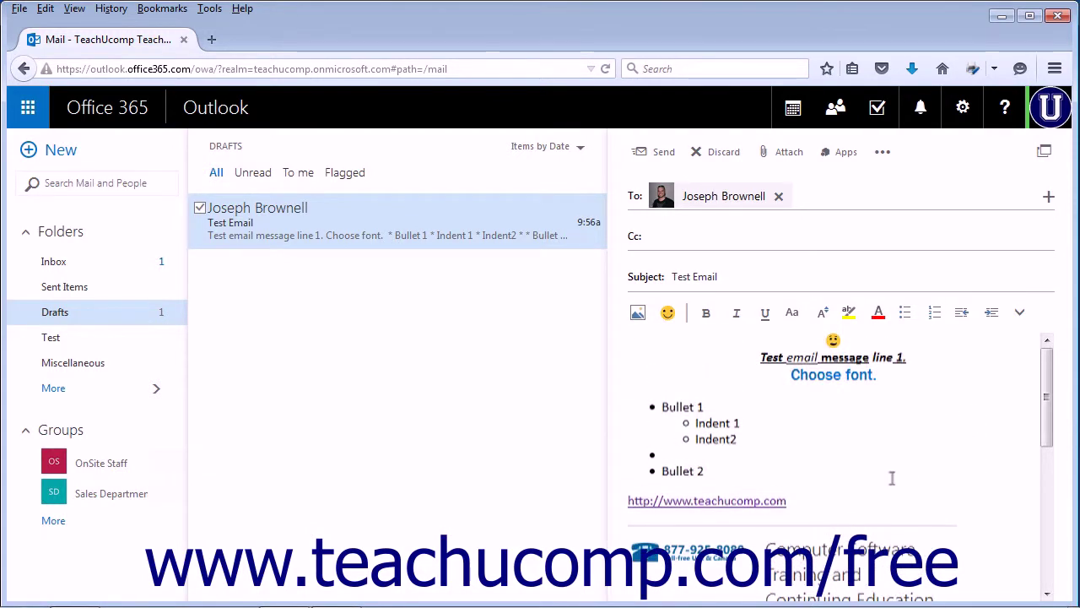
{"action": "left_click_drag", "start_coordinate": [882, 376], "coordinate": [755, 357]}
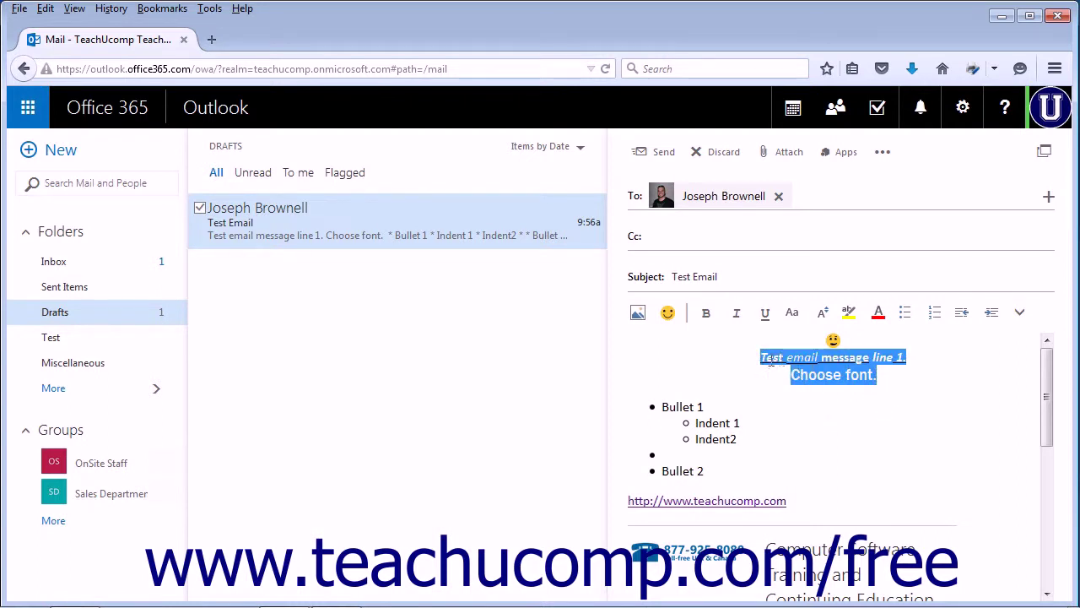
{"action": "left_click", "coordinate": [1021, 313]}
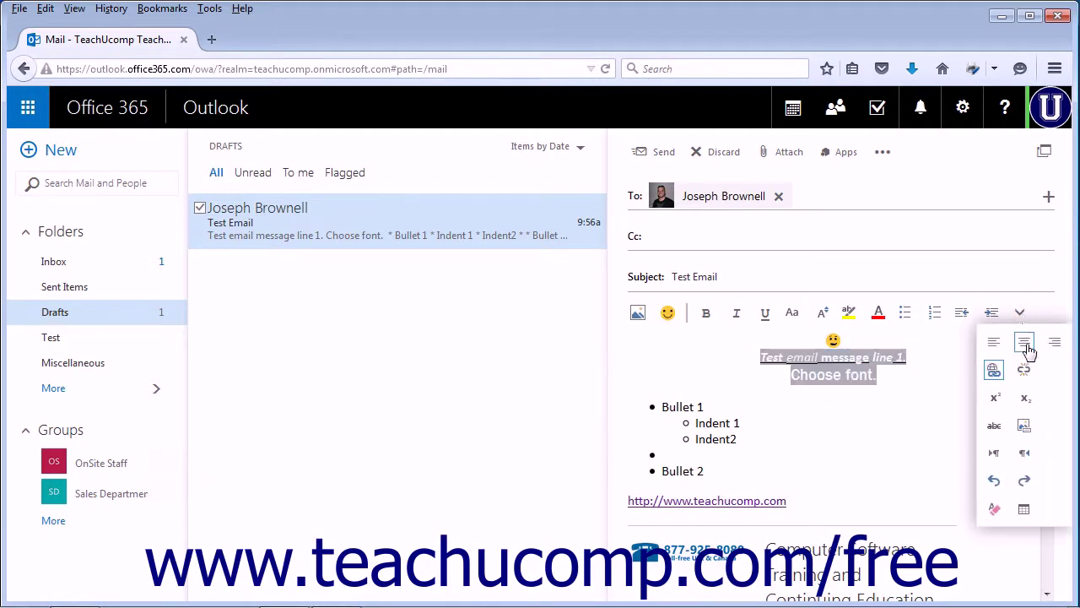
{"action": "left_click", "coordinate": [994, 511]}
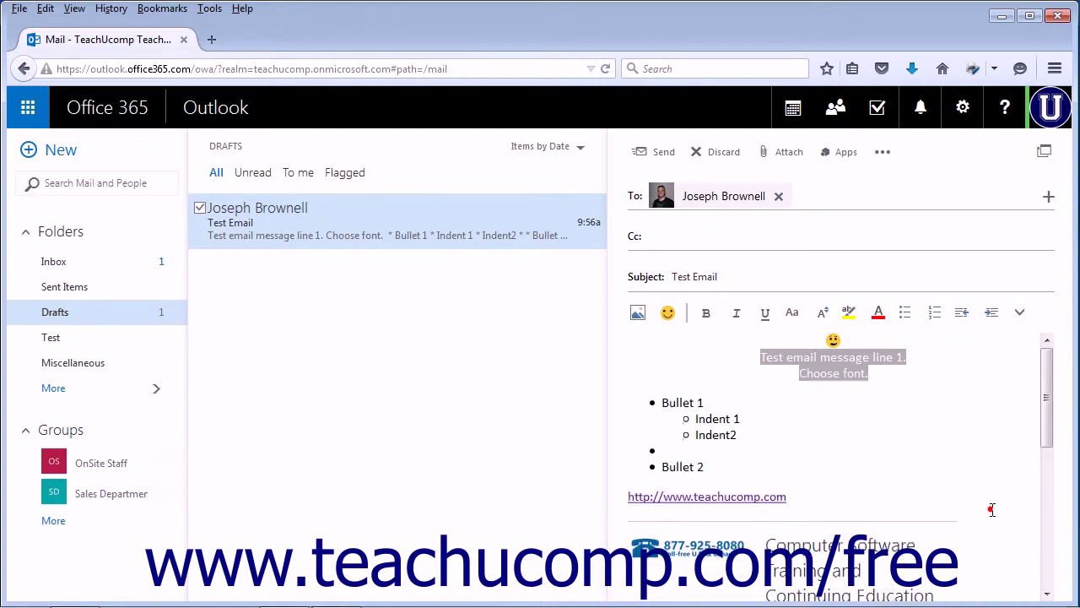
{"action": "left_click", "coordinate": [874, 378]}
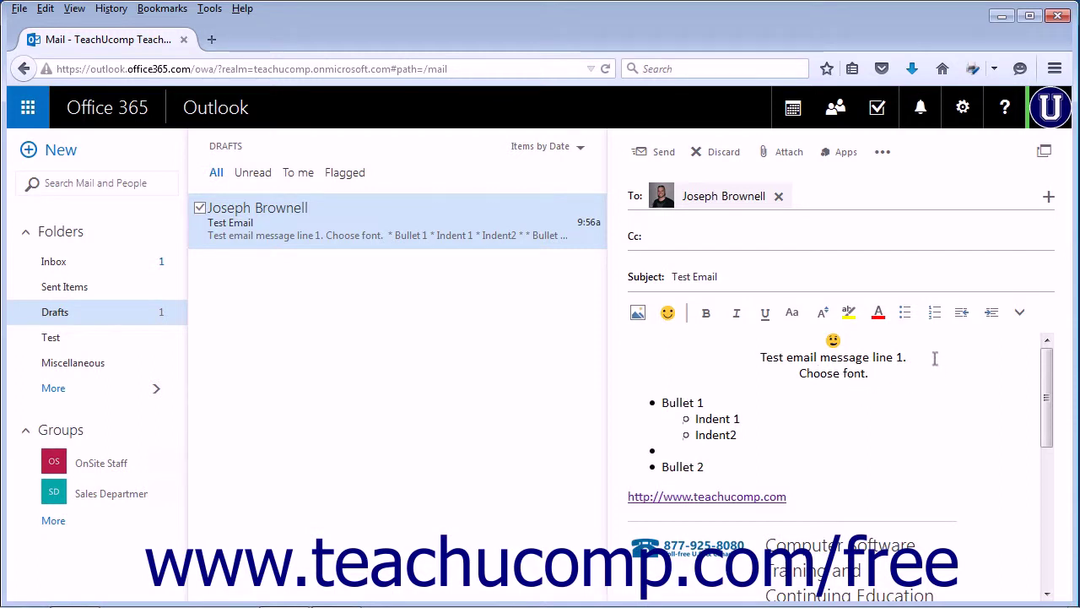
Step: Insert a table with 6 columns and 4 rows below the "Choose font." line, and delete that table
{"action": "left_click", "coordinate": [1020, 314]}
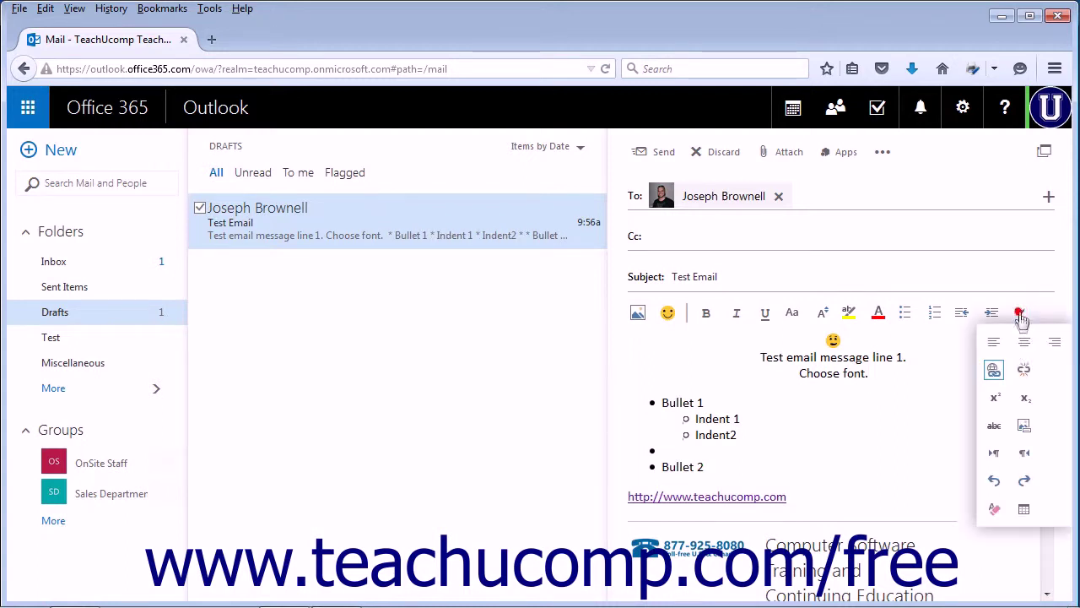
{"action": "left_click", "coordinate": [1025, 510]}
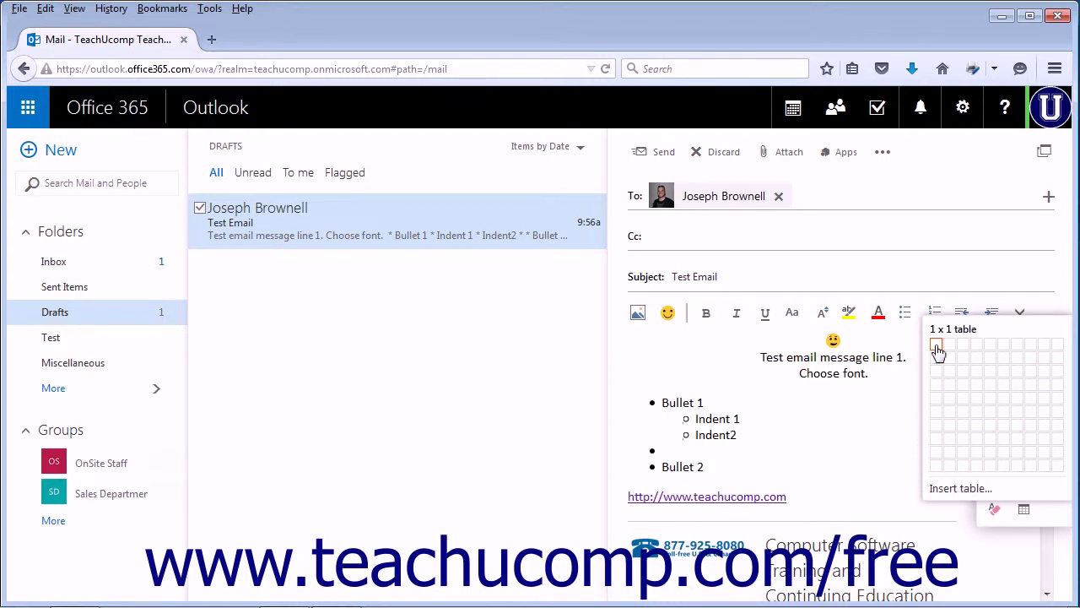
{"action": "left_click", "coordinate": [1004, 384]}
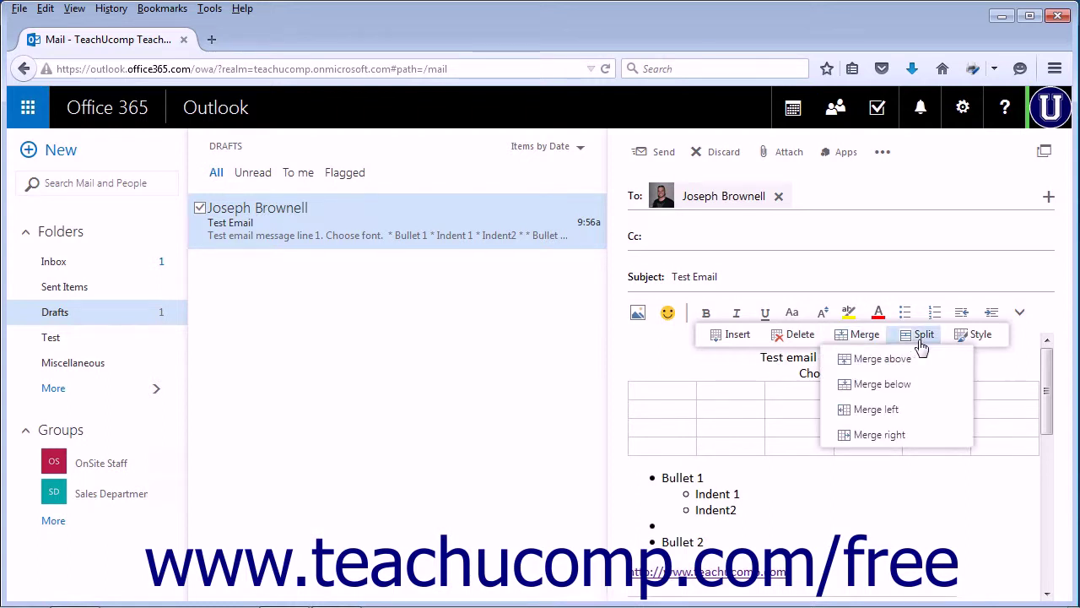
{"action": "mouse_move", "coordinate": [793, 341]}
{"action": "left_click", "coordinate": [798, 360]}
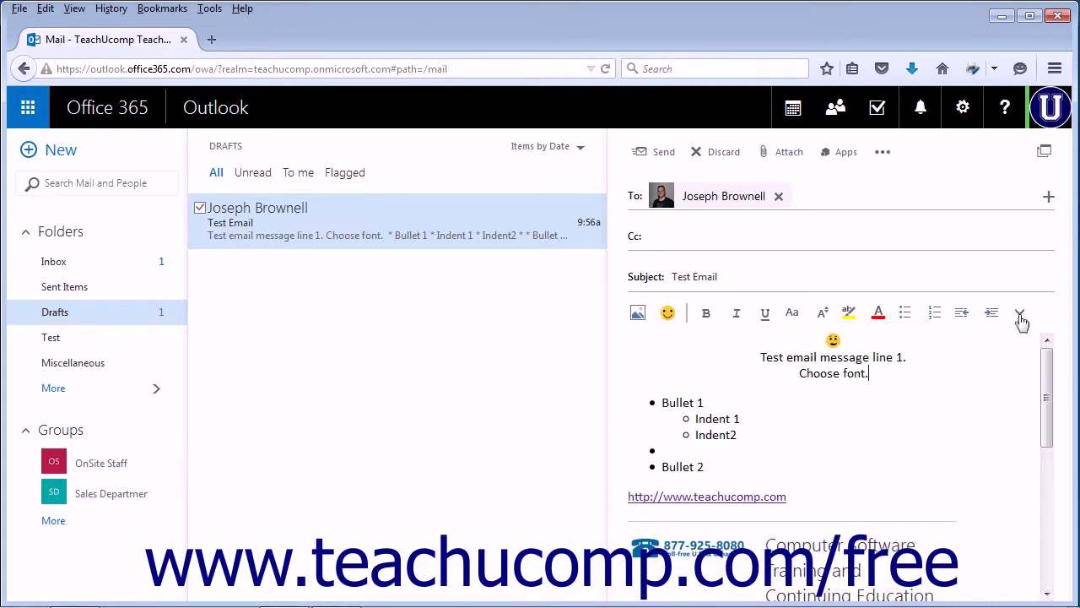
Step: Insert a table with 4 columns and 4 rows below the "Choose font." line, and place the cursor in its first cell
{"action": "left_click", "coordinate": [1020, 313]}
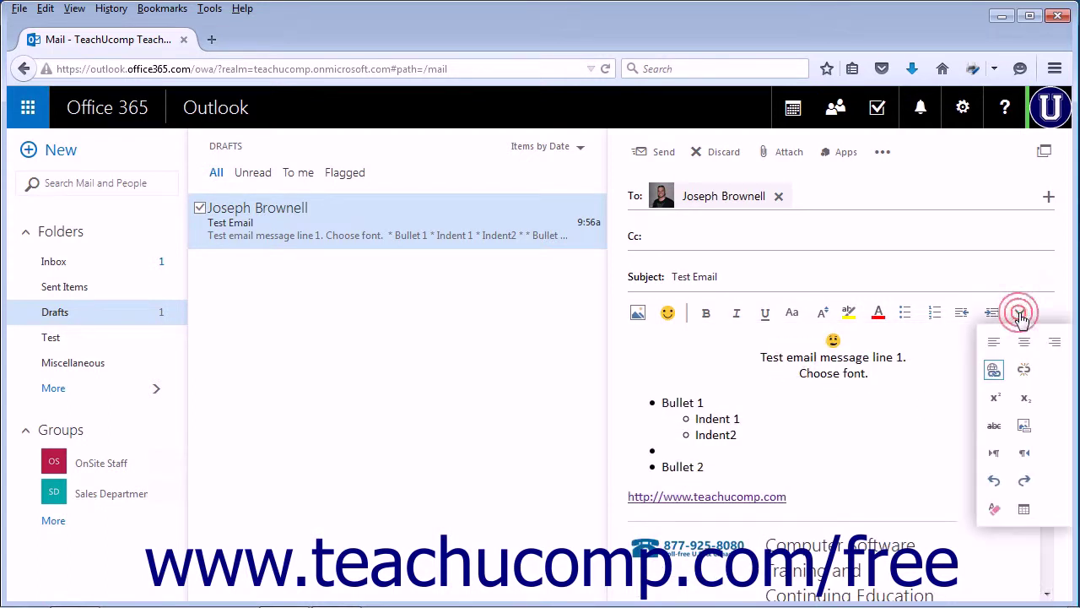
{"action": "left_click", "coordinate": [1025, 508]}
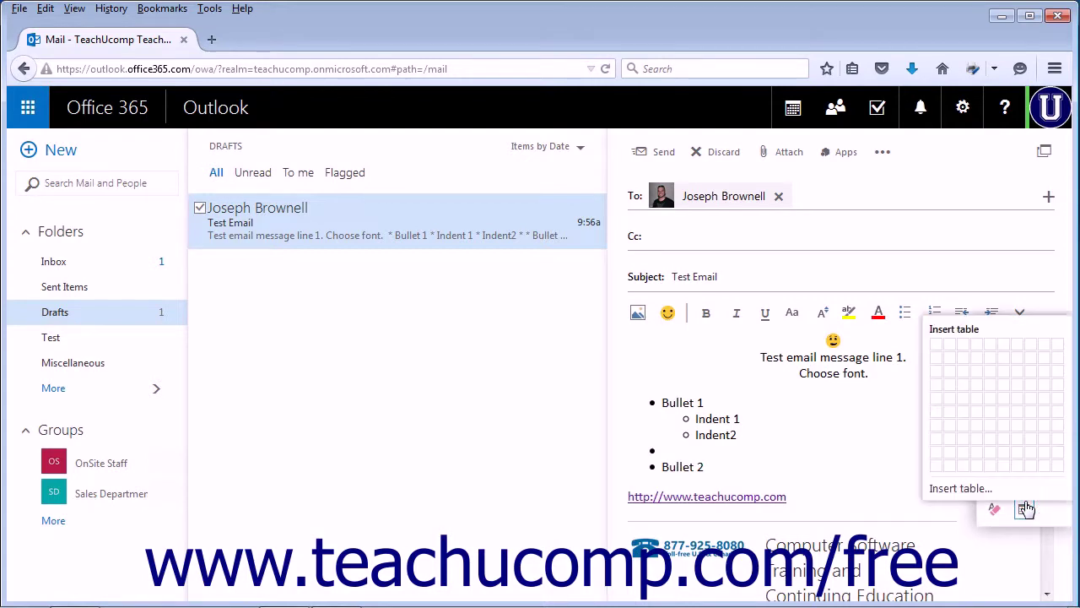
{"action": "left_click", "coordinate": [962, 493]}
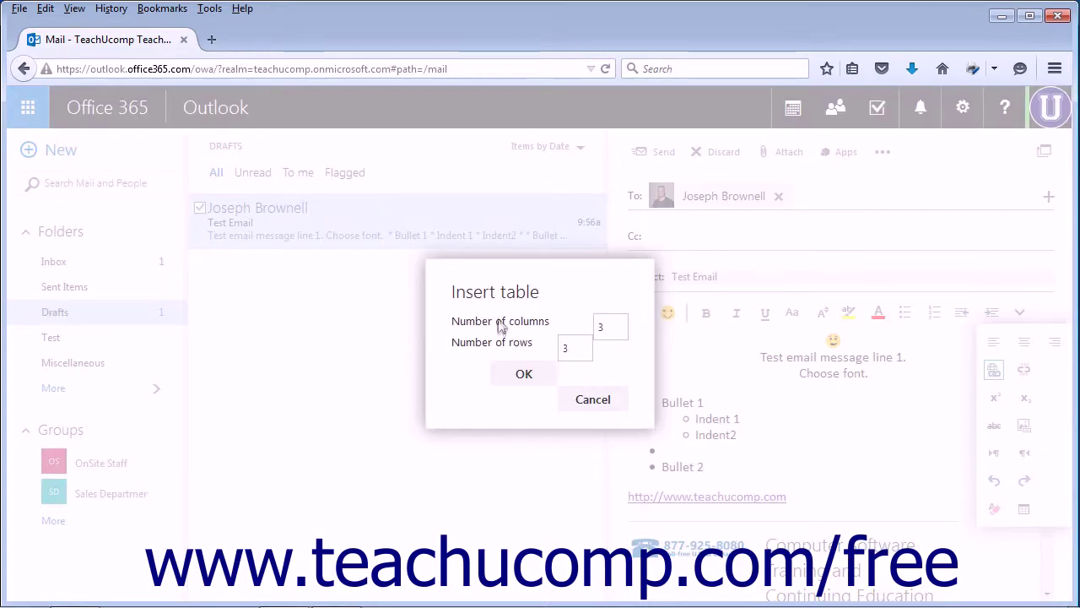
{"action": "left_click", "coordinate": [601, 326]}
{"action": "double_click", "coordinate": [607, 327]}
{"action": "key", "text": "Tab"}
{"action": "type", "text": "4"}
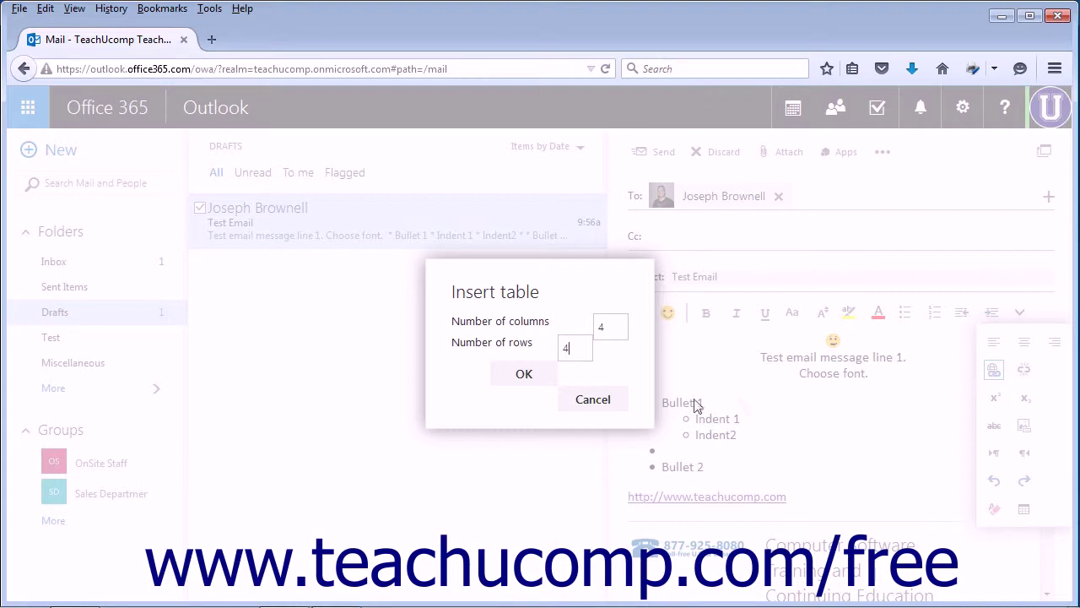
{"action": "left_click", "coordinate": [544, 381]}
{"action": "left_click", "coordinate": [700, 390]}
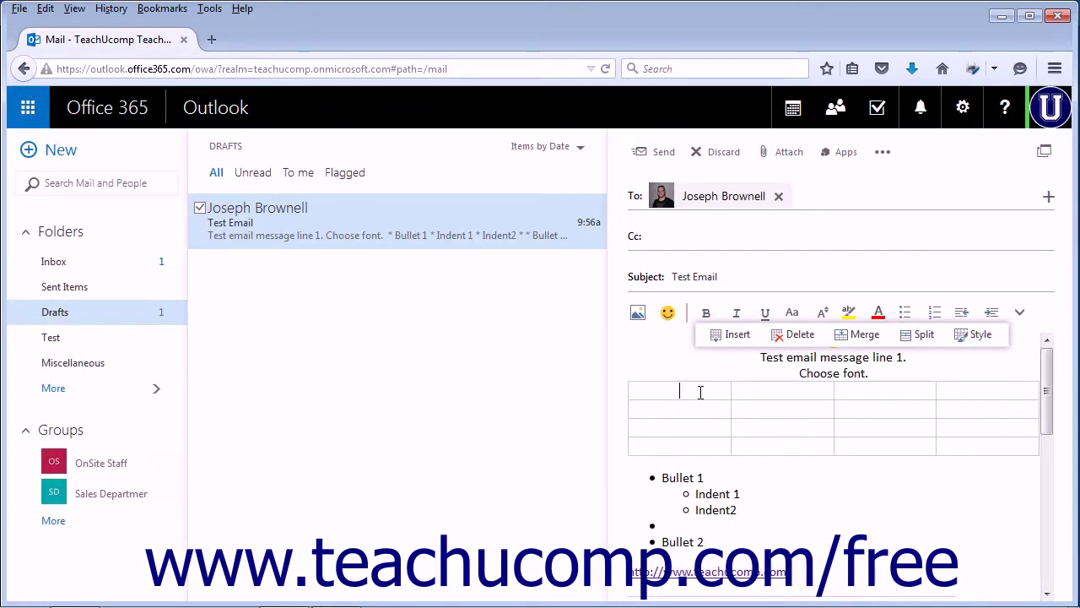